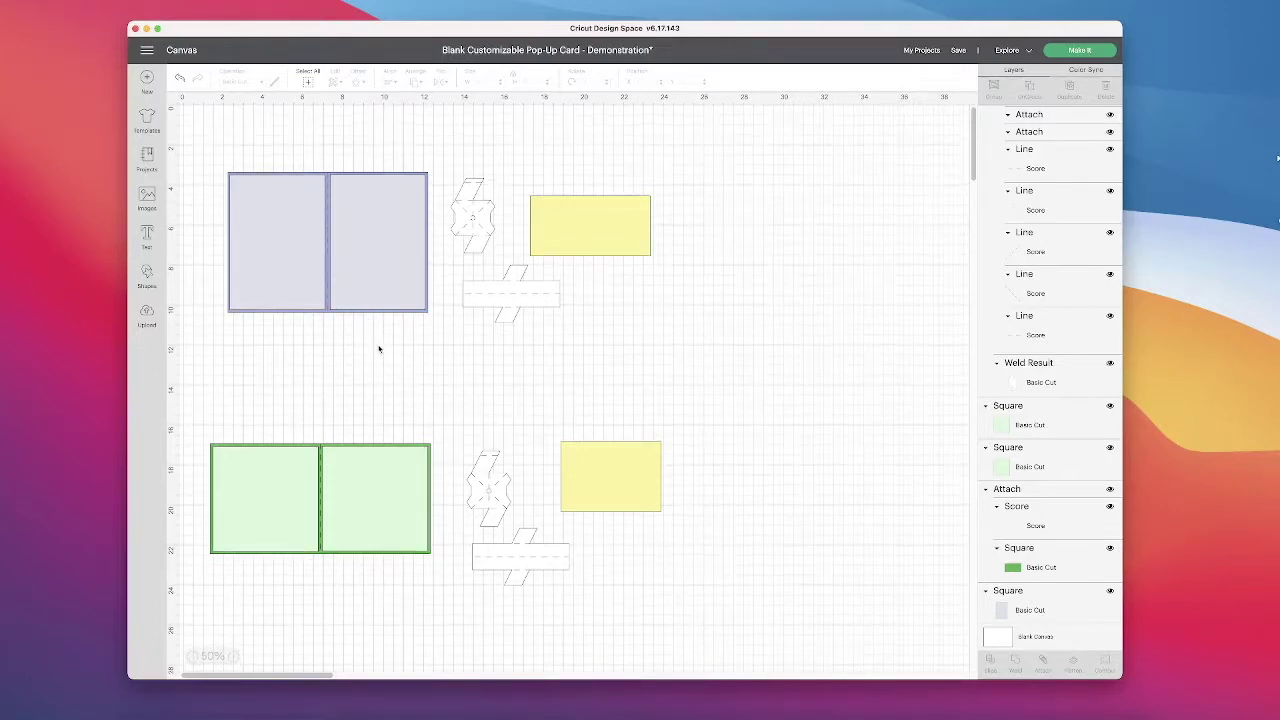
Select the purple card, then shift the top 6 × 3 inch yellow rectangle slightly up and right
drag(343, 330, 302, 286)
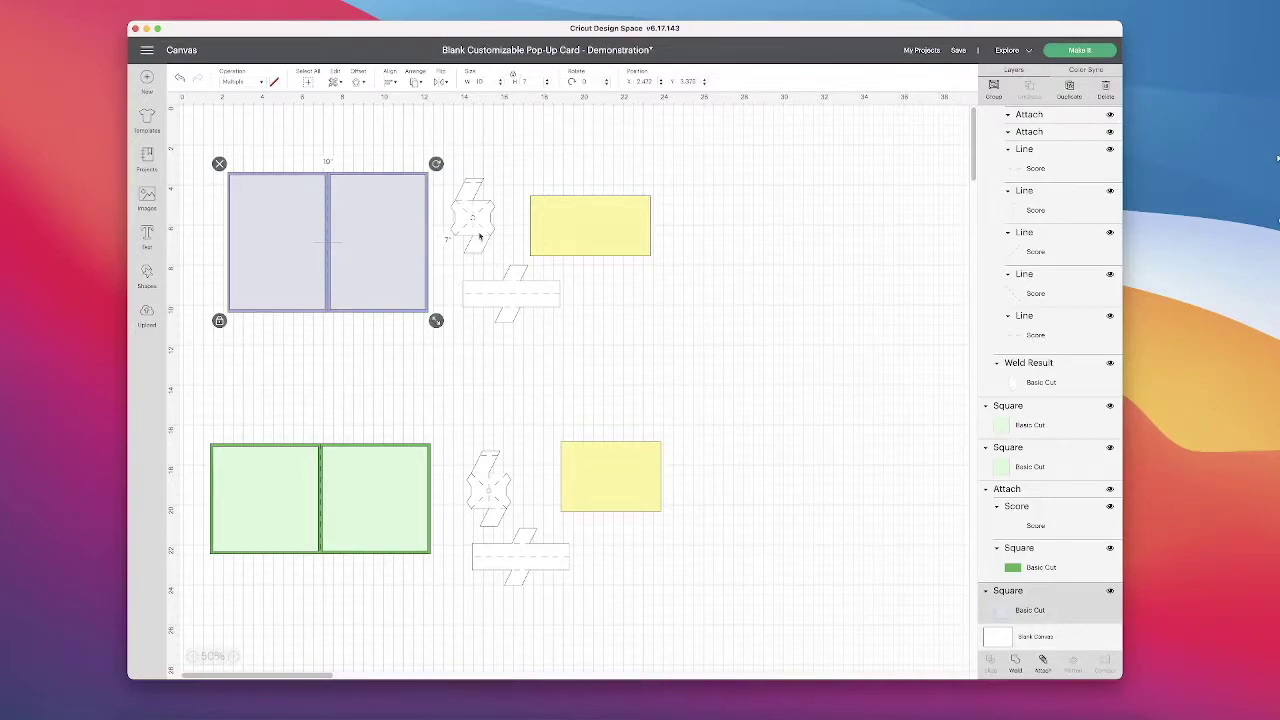
click(596, 249)
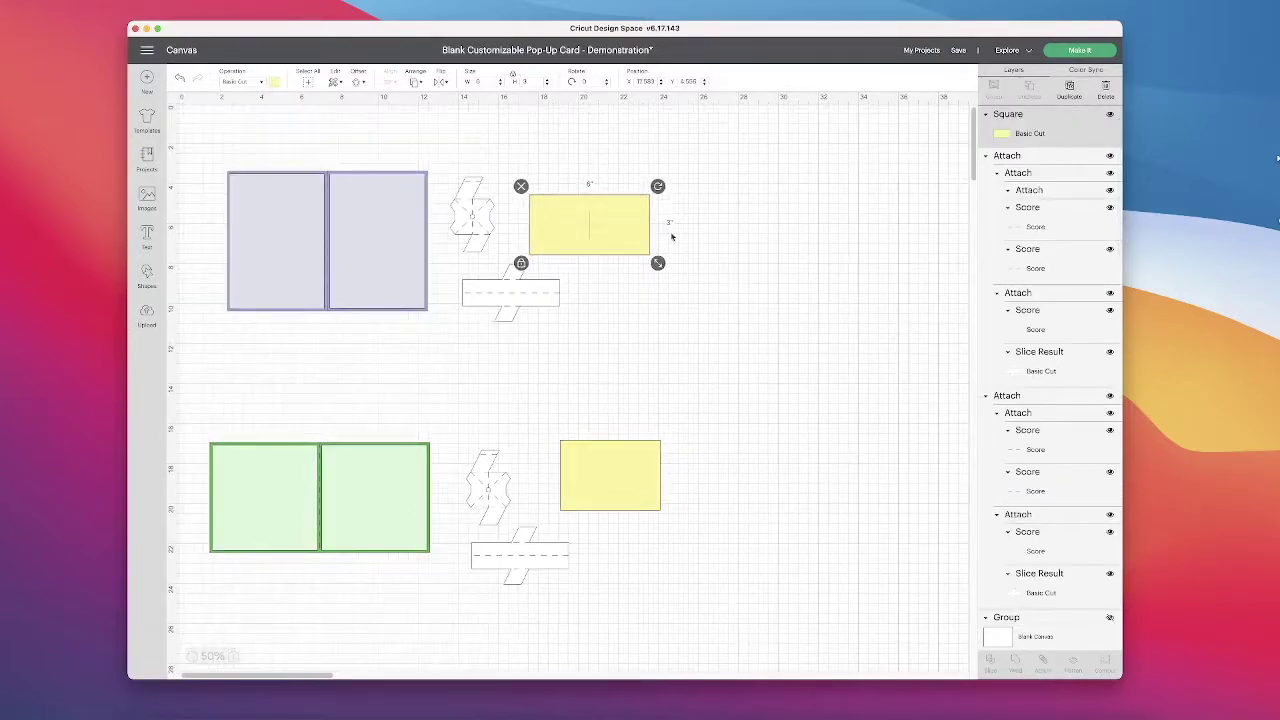
click(599, 248)
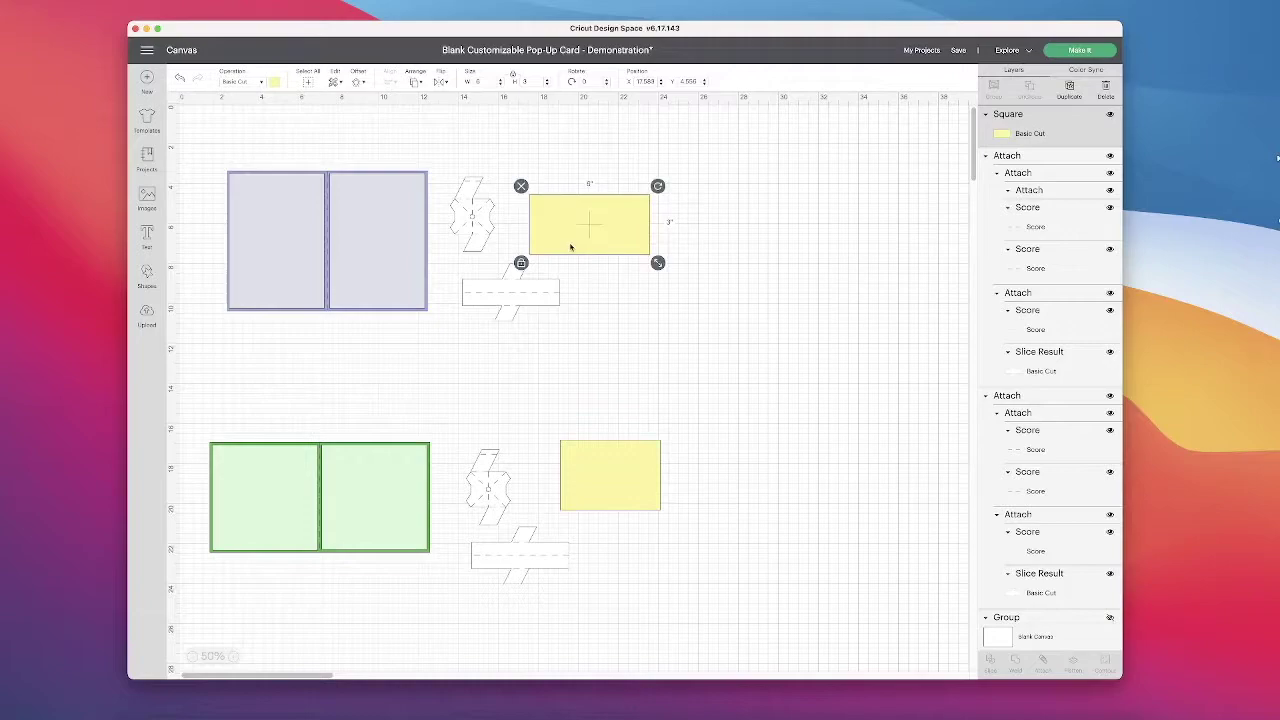
drag(571, 247, 582, 235)
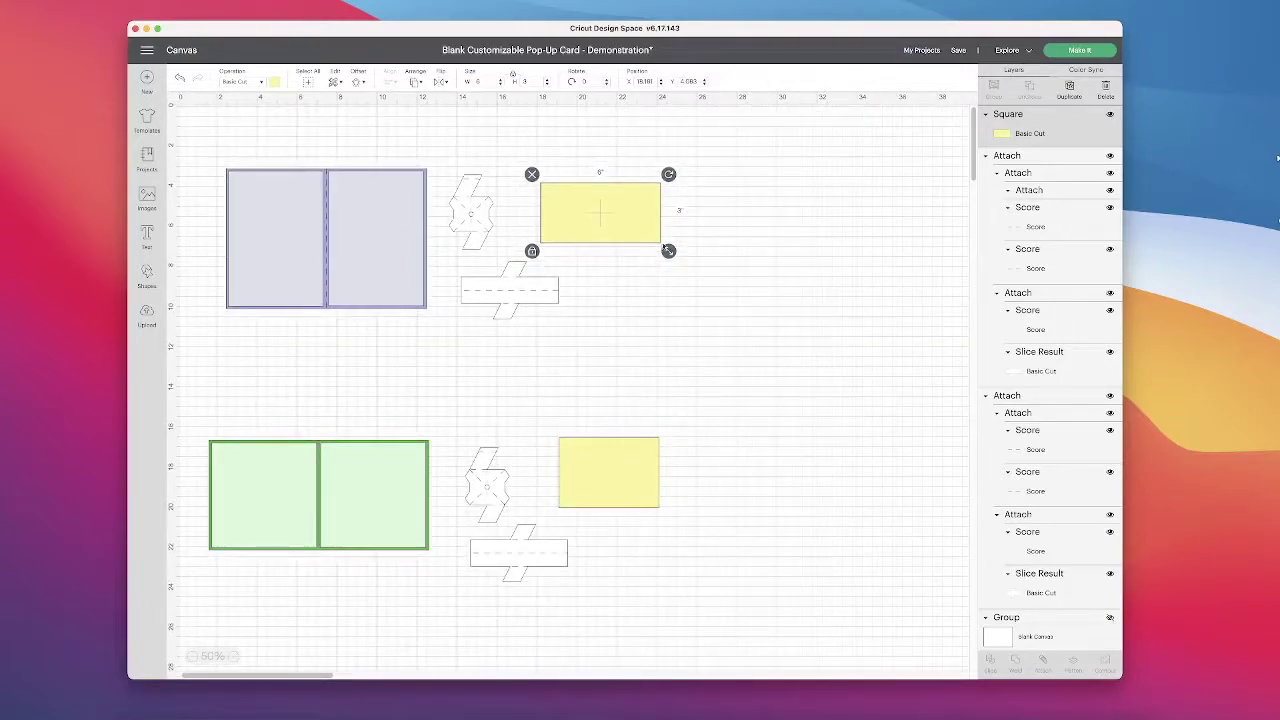
scroll(687, 231, down, 1)
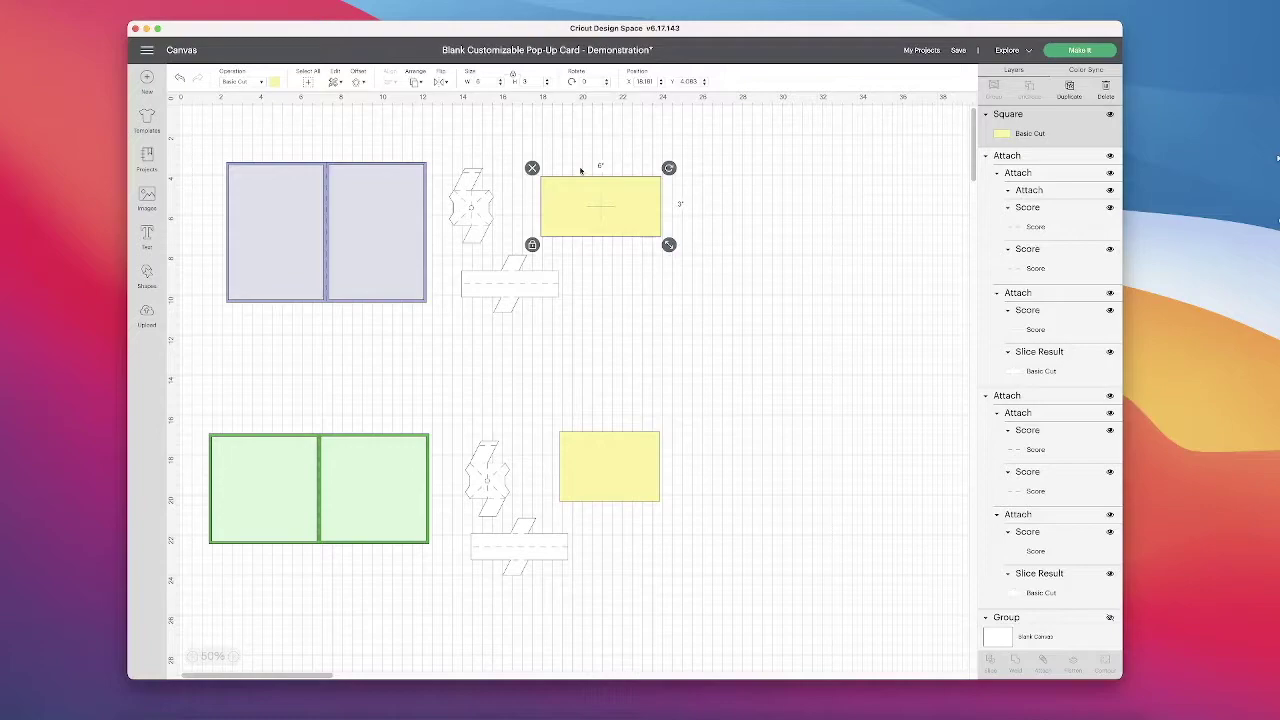
click(772, 307)
drag(381, 613, 269, 524)
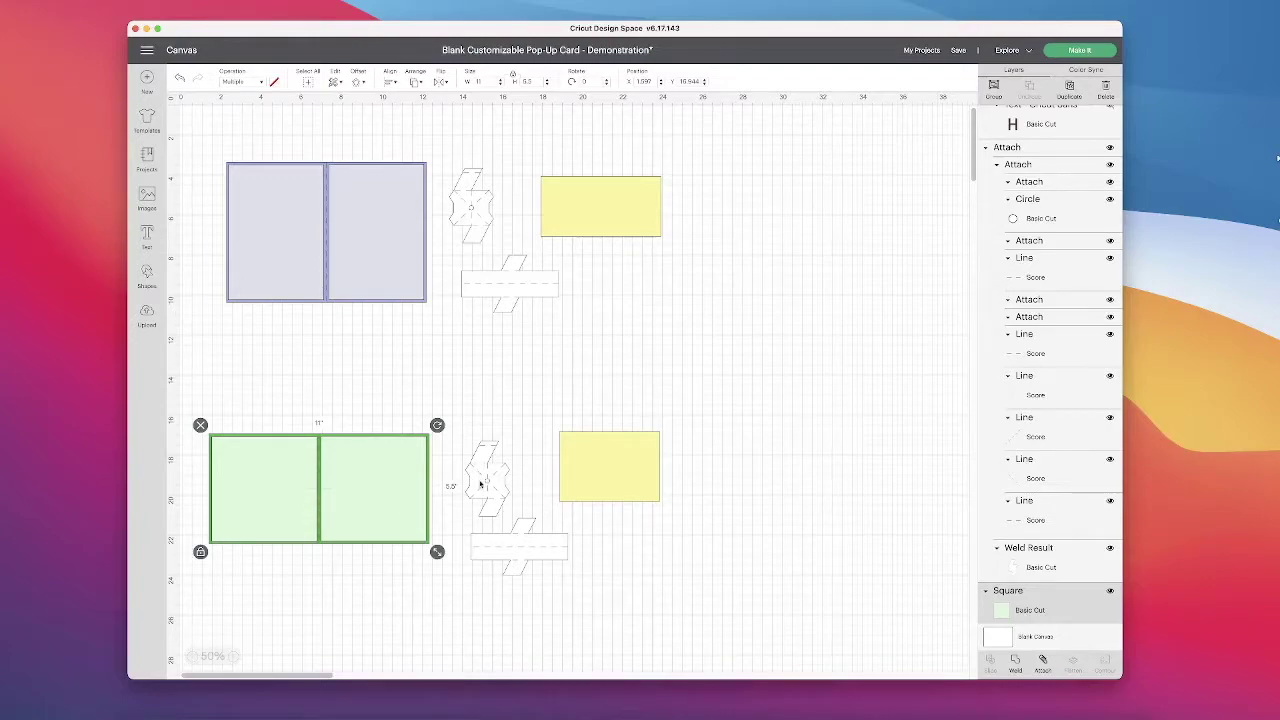
click(640, 479)
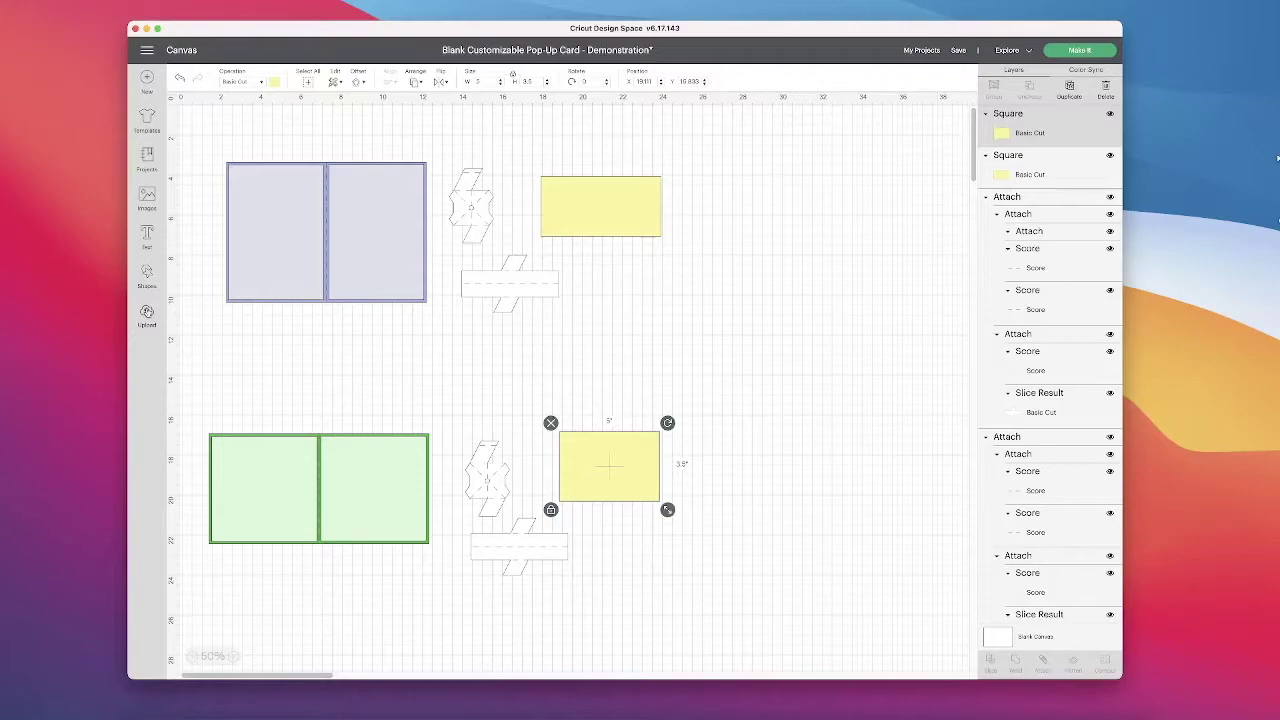
click(147, 313)
Upload My Pillow.png as a complex, cropped Print Then Cut image
click(480, 324)
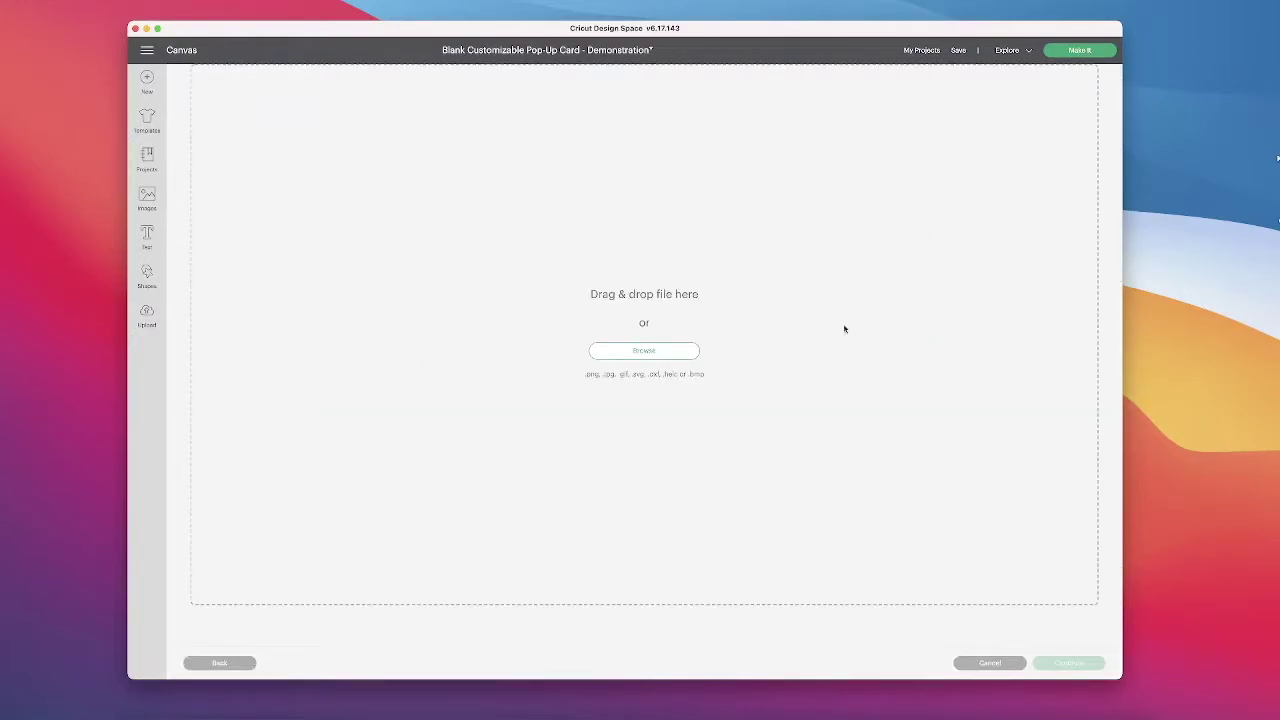
drag(1277, 158, 656, 343)
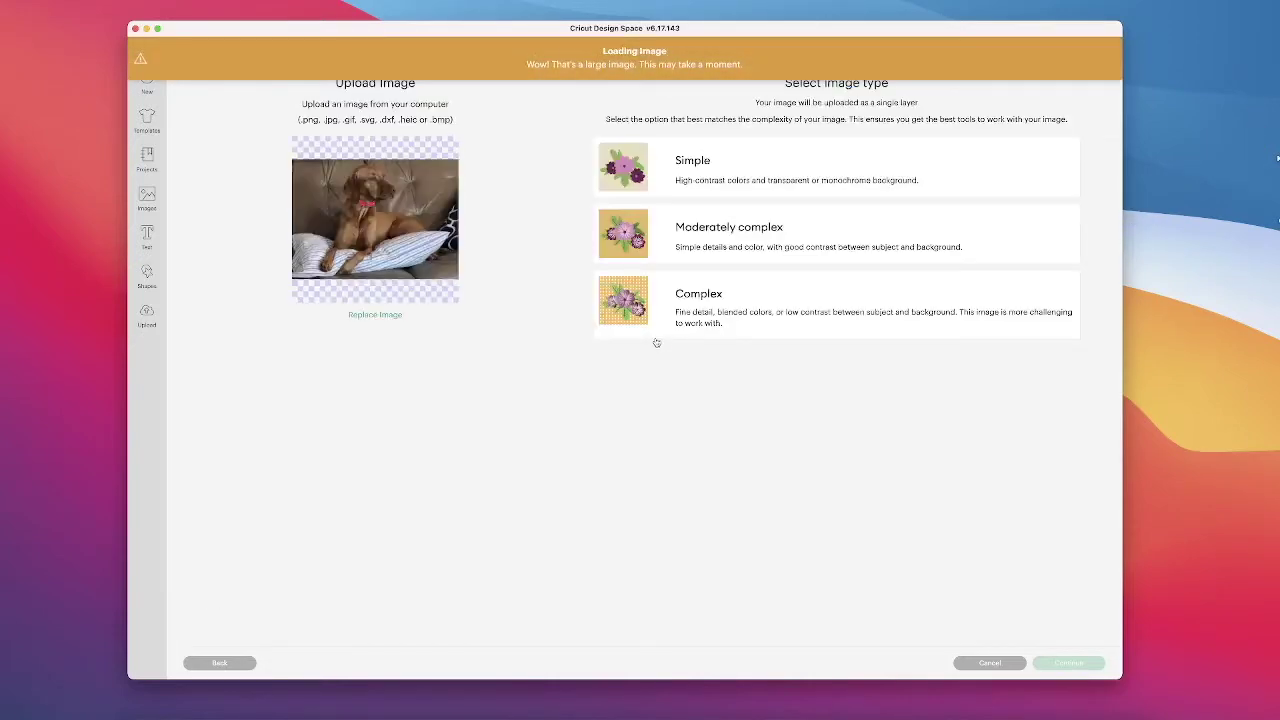
click(727, 323)
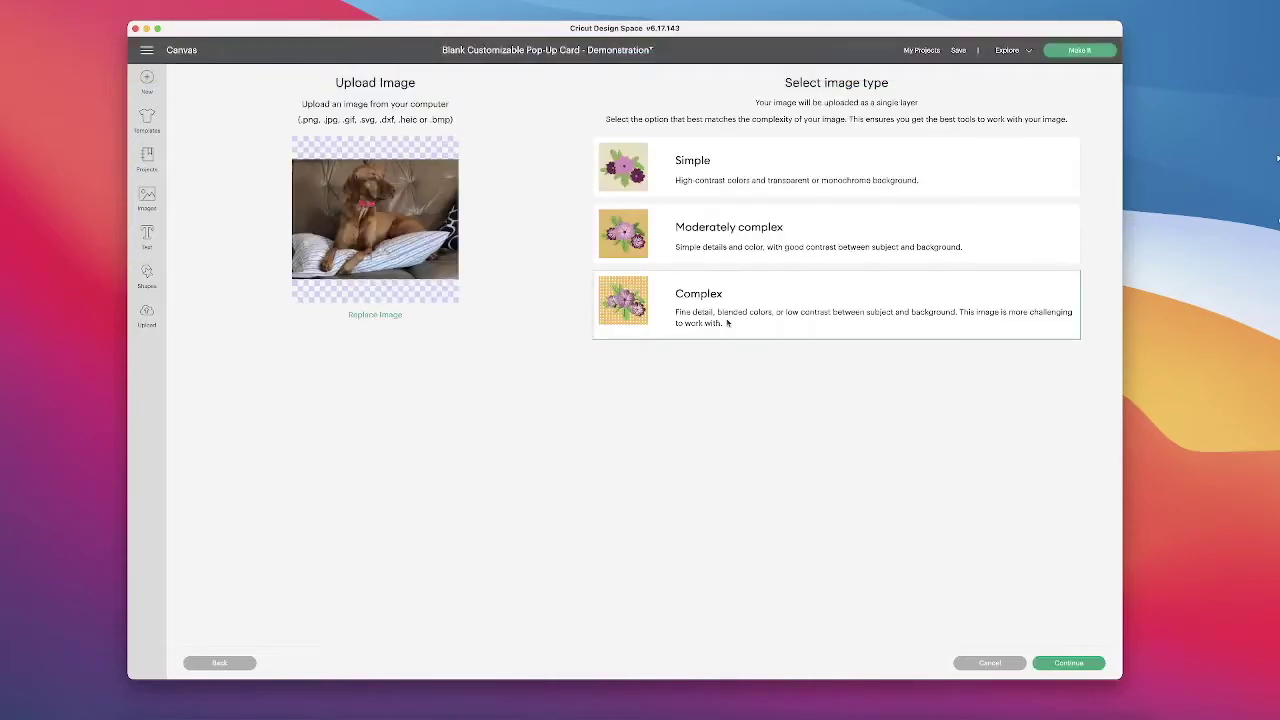
click(1068, 663)
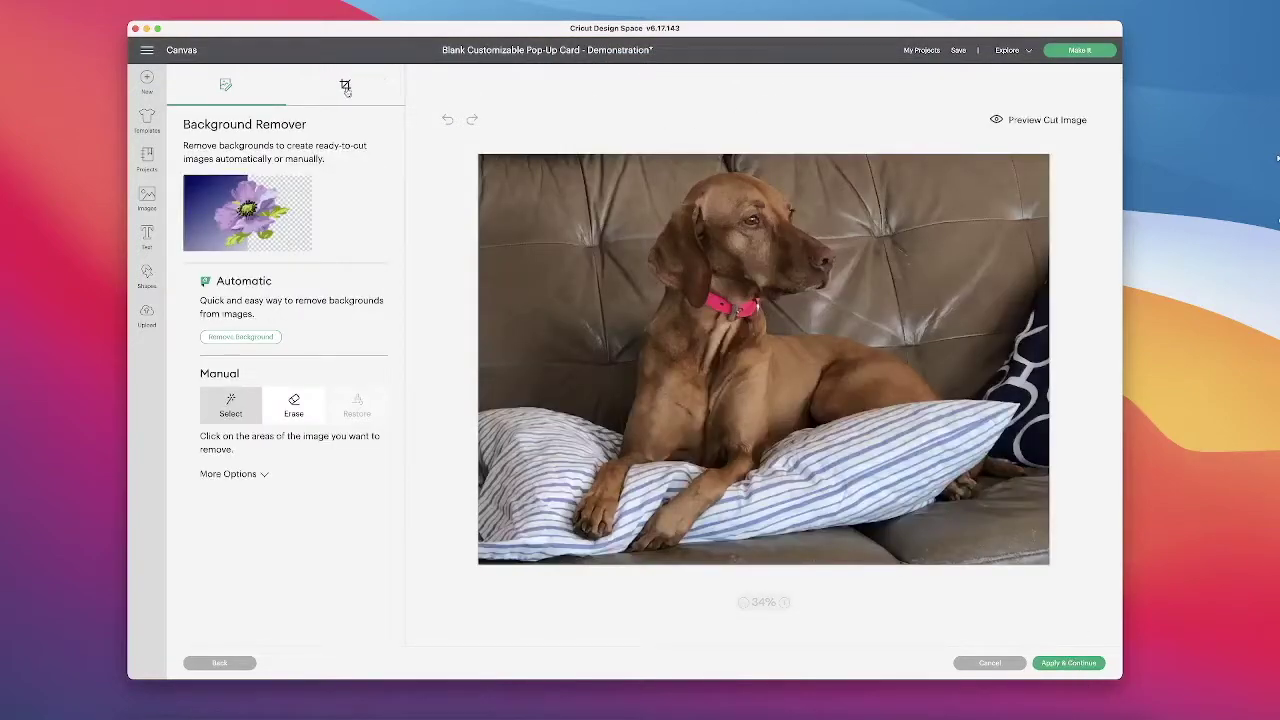
click(346, 88)
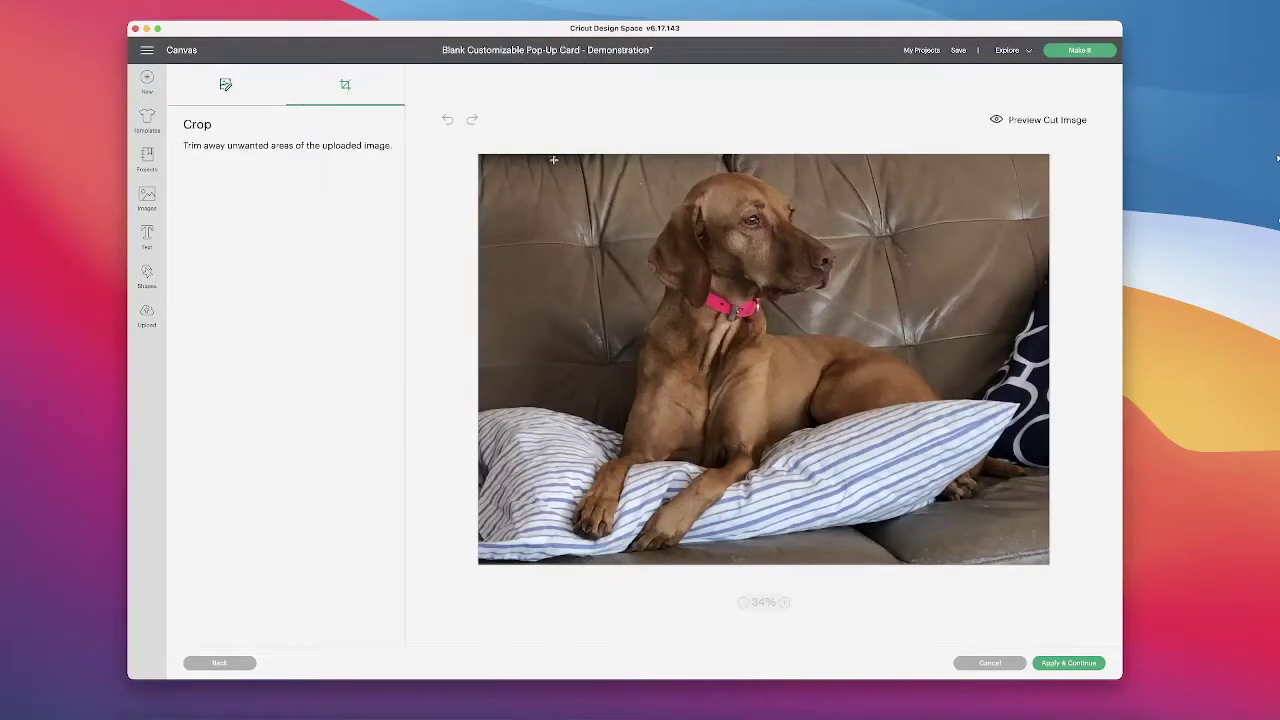
drag(548, 157, 1000, 545)
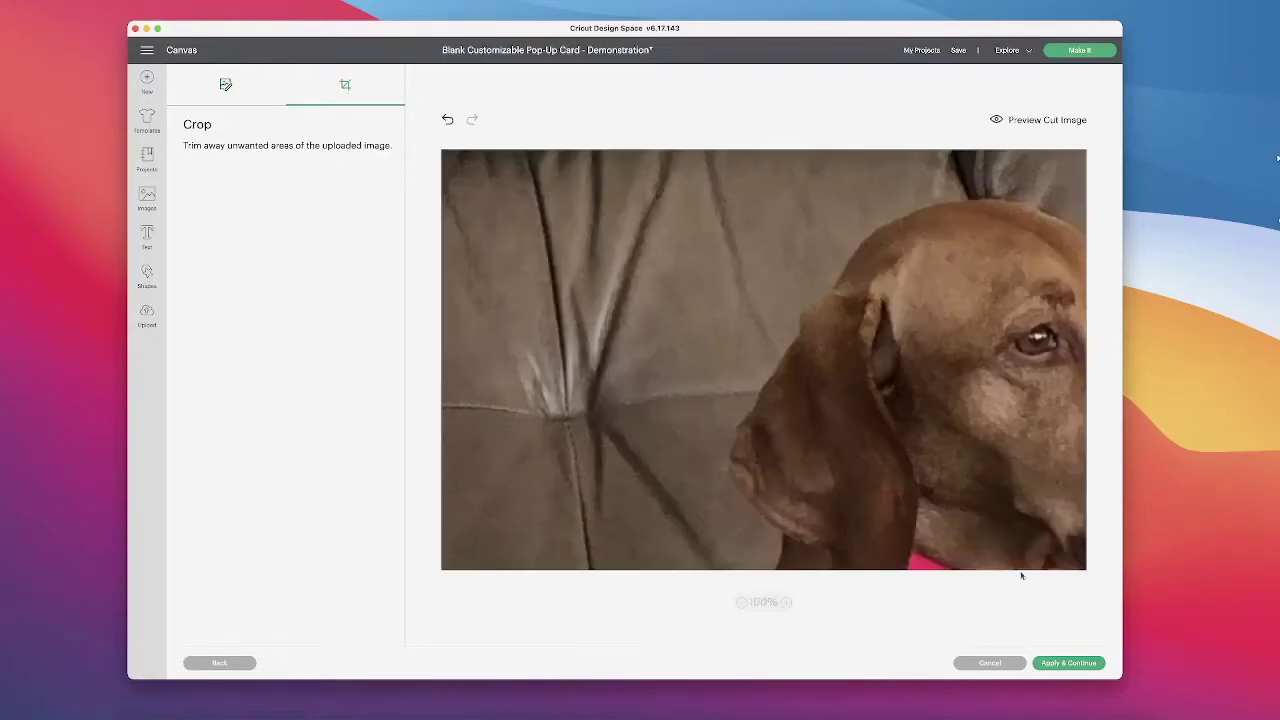
click(1054, 664)
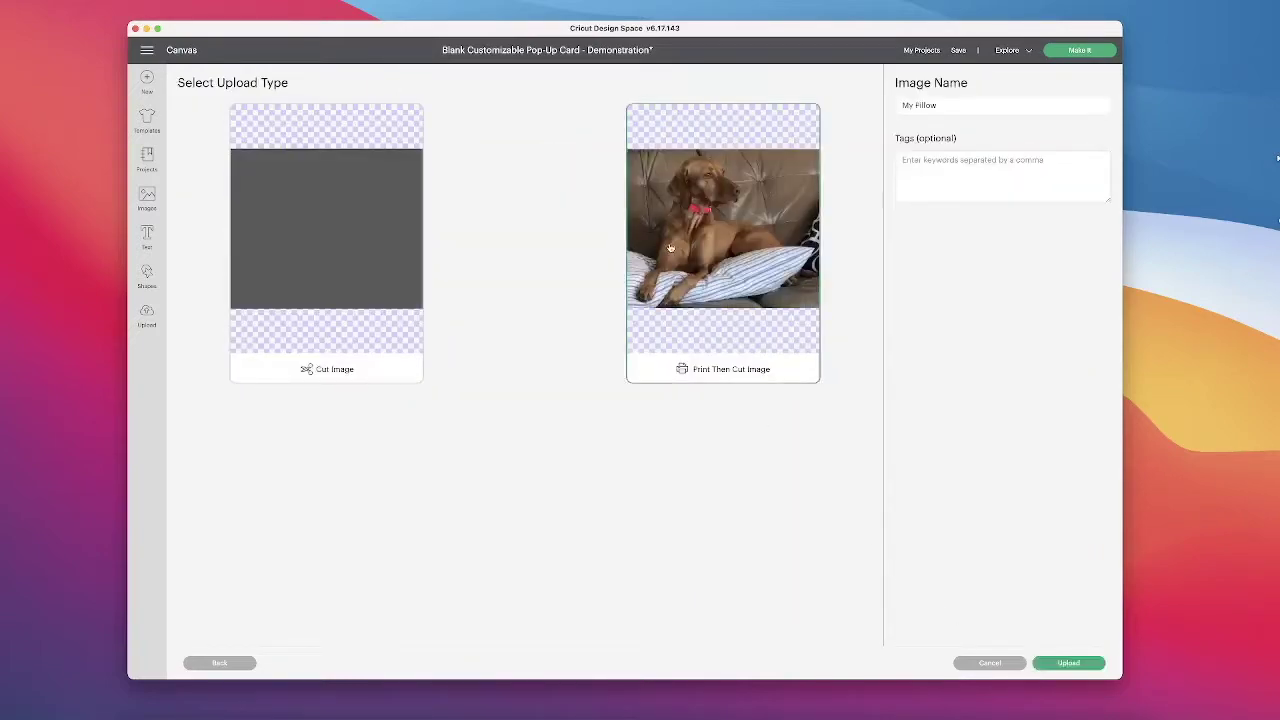
click(1060, 666)
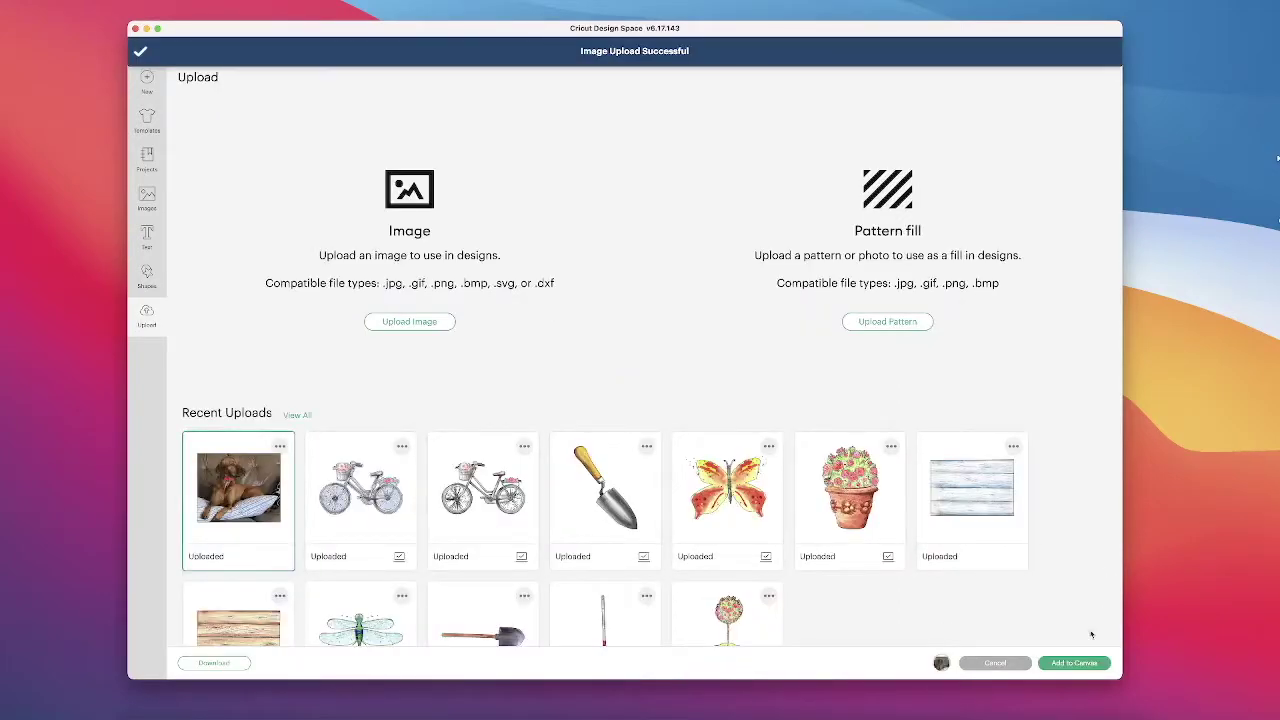
Add the dog photo beside the purple card, then reposition and duplicate the top yellow rectangle
click(1075, 664)
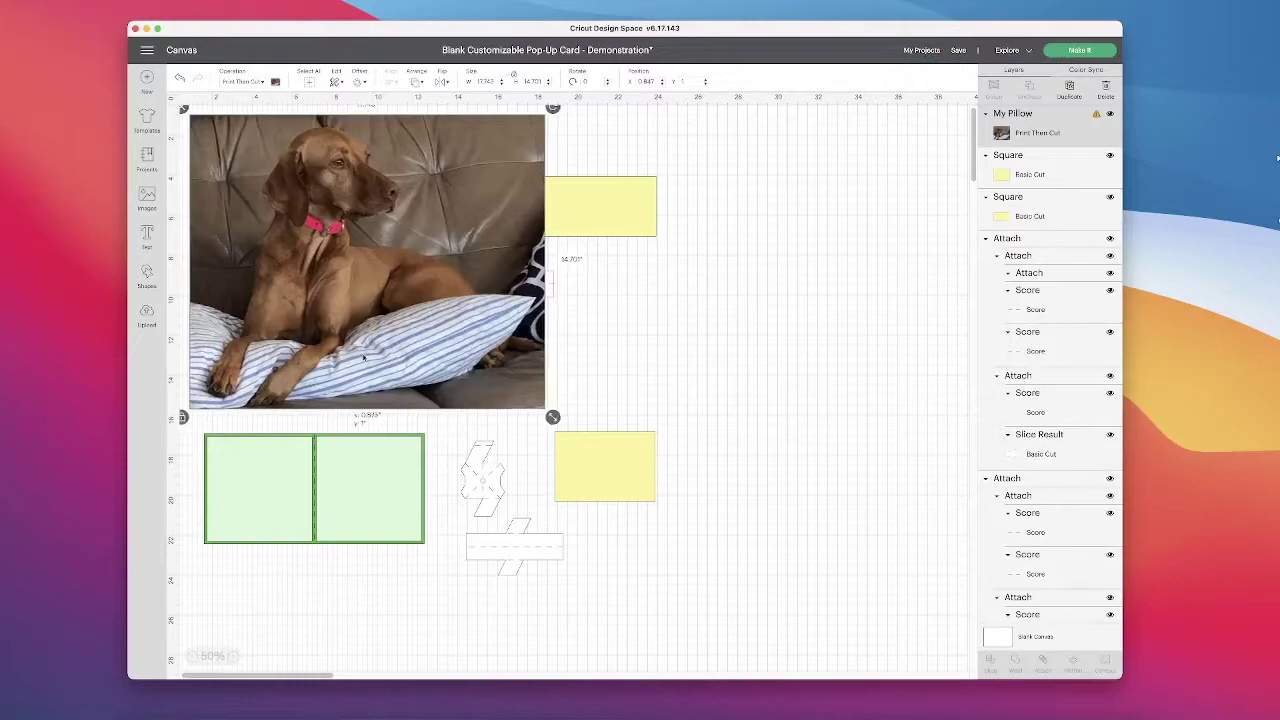
drag(363, 357, 672, 489)
click(630, 204)
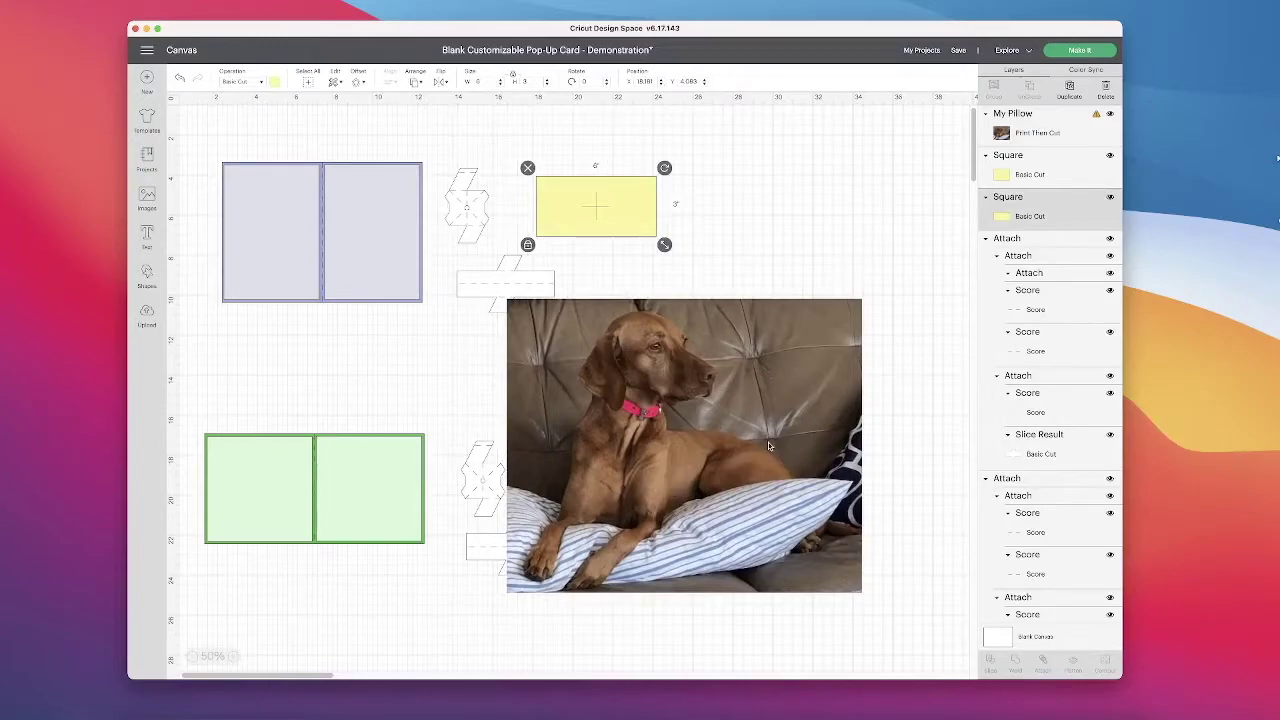
drag(574, 214, 569, 212)
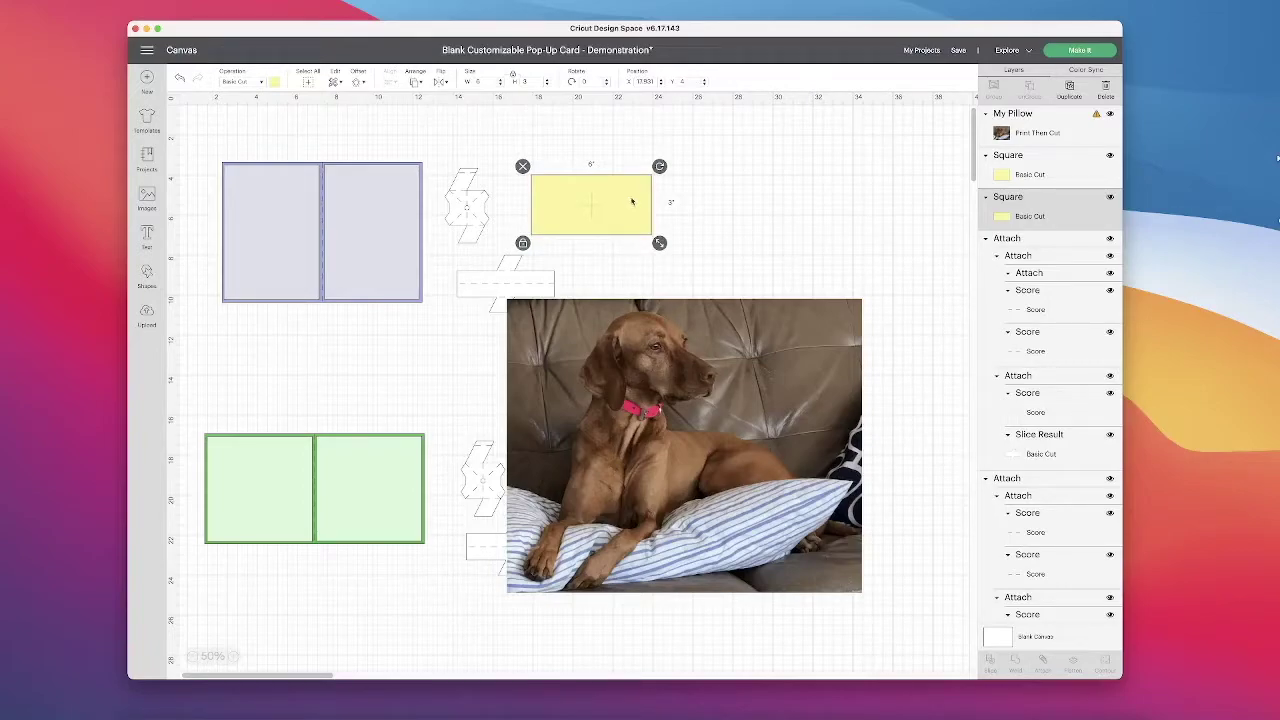
drag(615, 224, 587, 211)
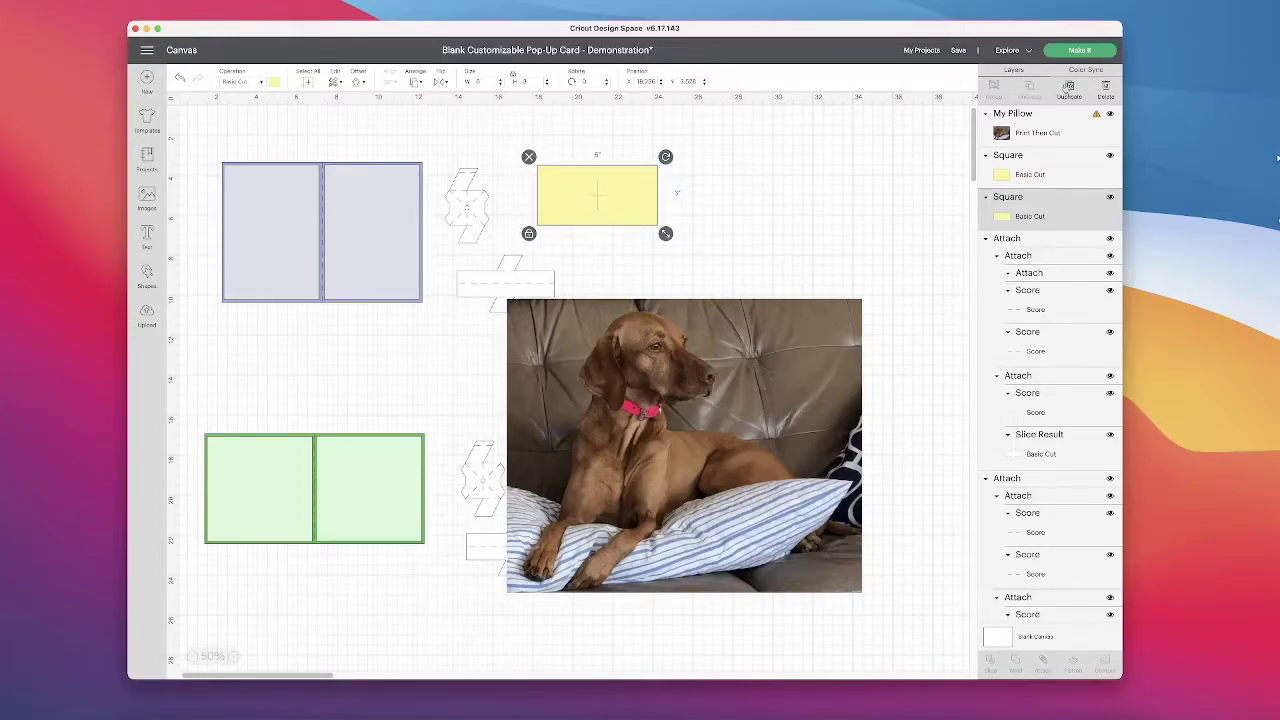
click(1069, 90)
Move the rectangle copy right and resize it to 5.75 × 2.75 inches, unlocked
drag(633, 192, 777, 202)
click(513, 79)
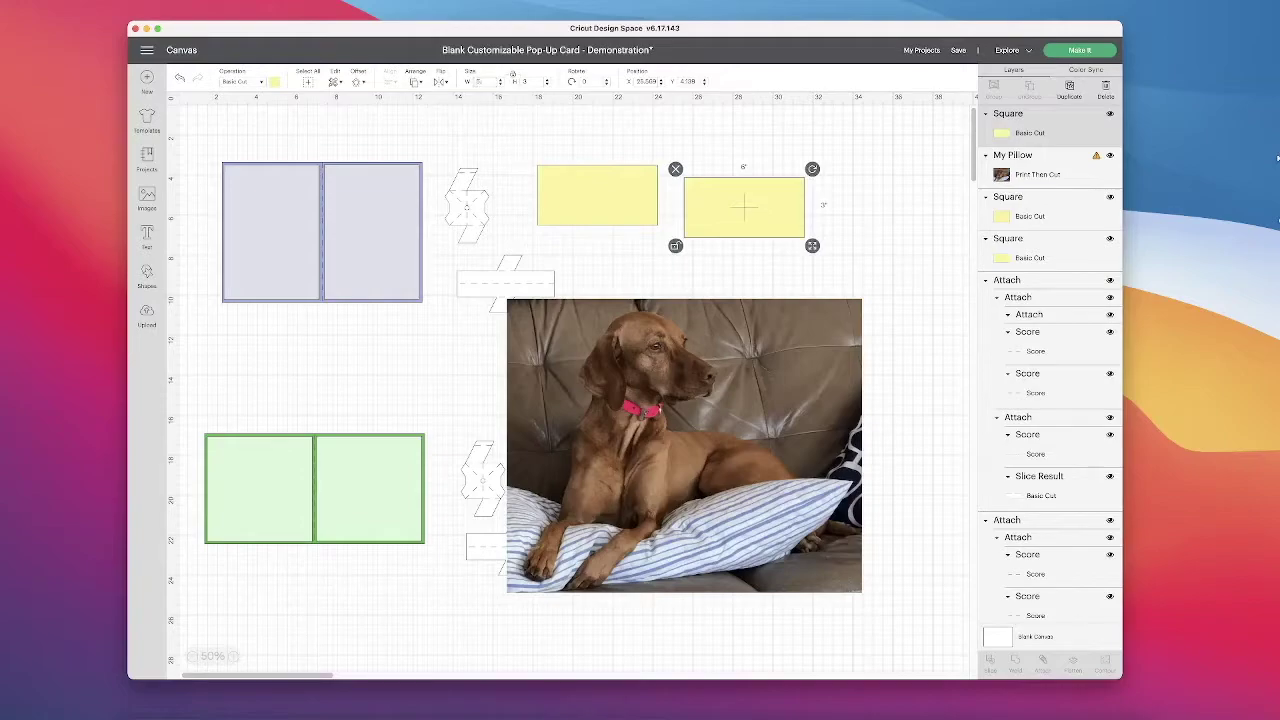
click(481, 81)
text(5.75)
key(Return)
text(2.75)
key(Return)
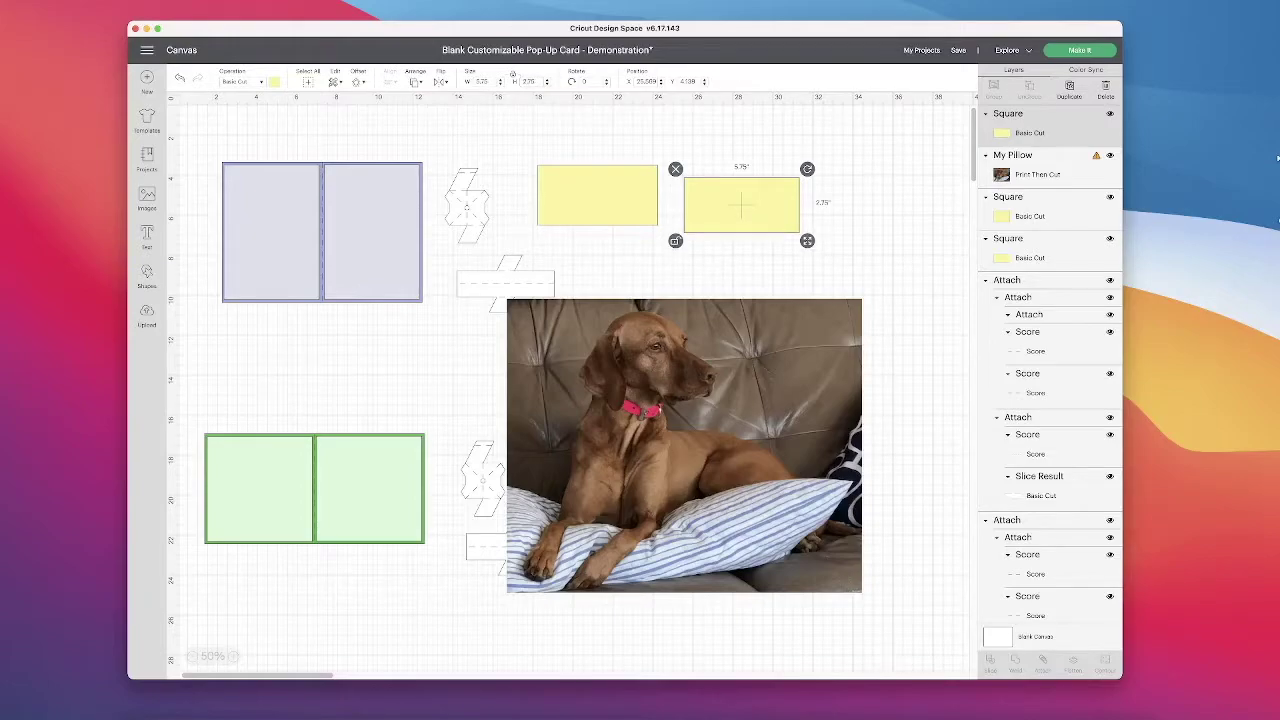
Shrink the dog photo to 2.75 inches tall and place it on the top yellow rectangle
key(Tab)
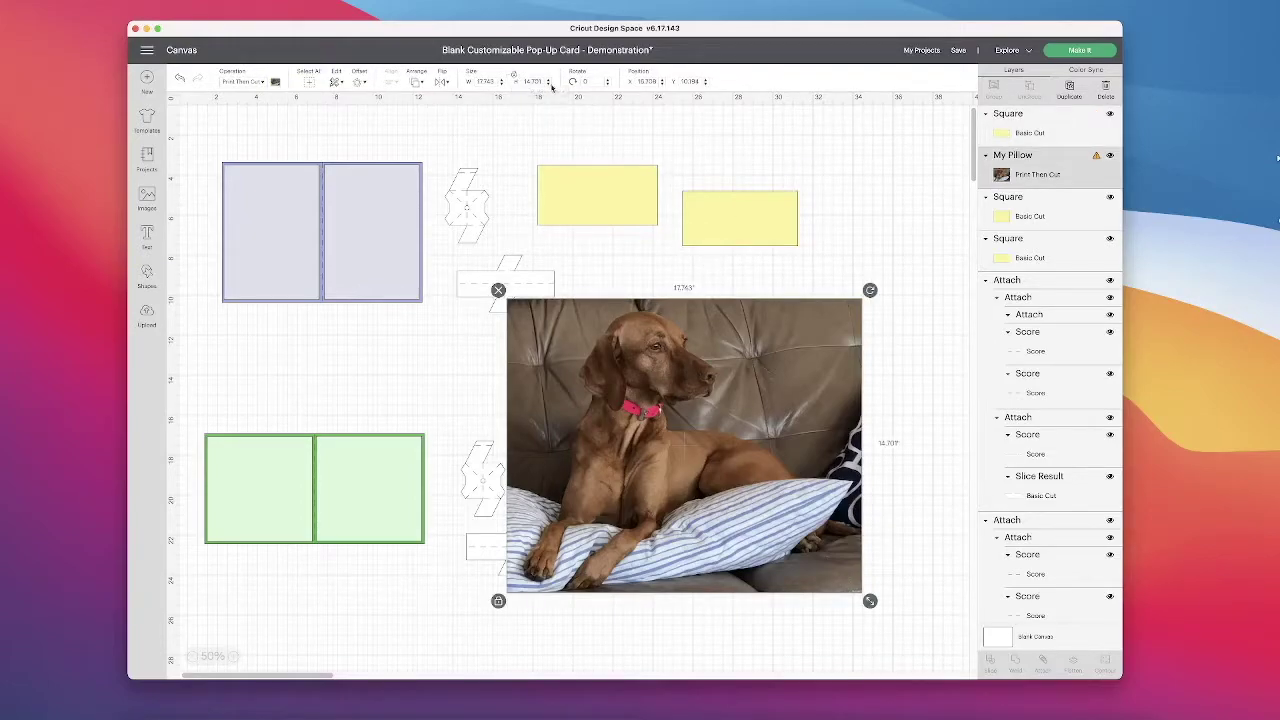
drag(546, 81, 518, 80)
text(2.3)
key(Return)
drag(545, 305, 622, 260)
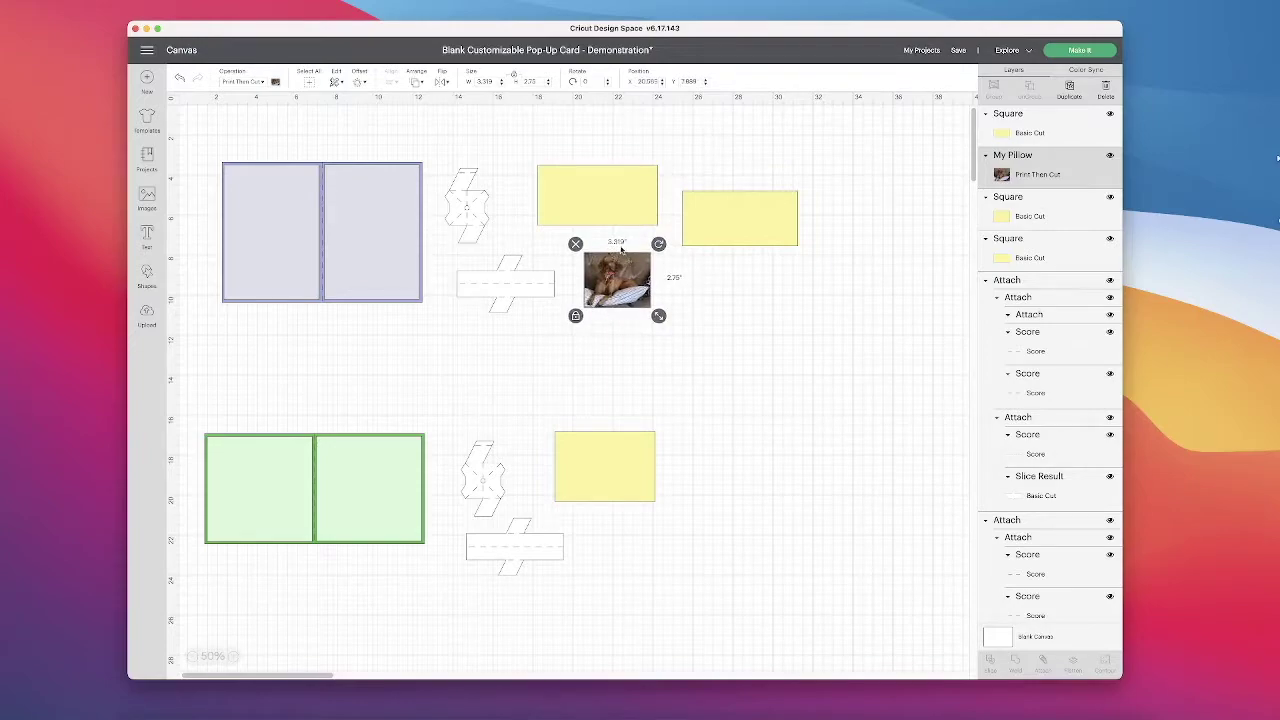
drag(620, 288, 576, 205)
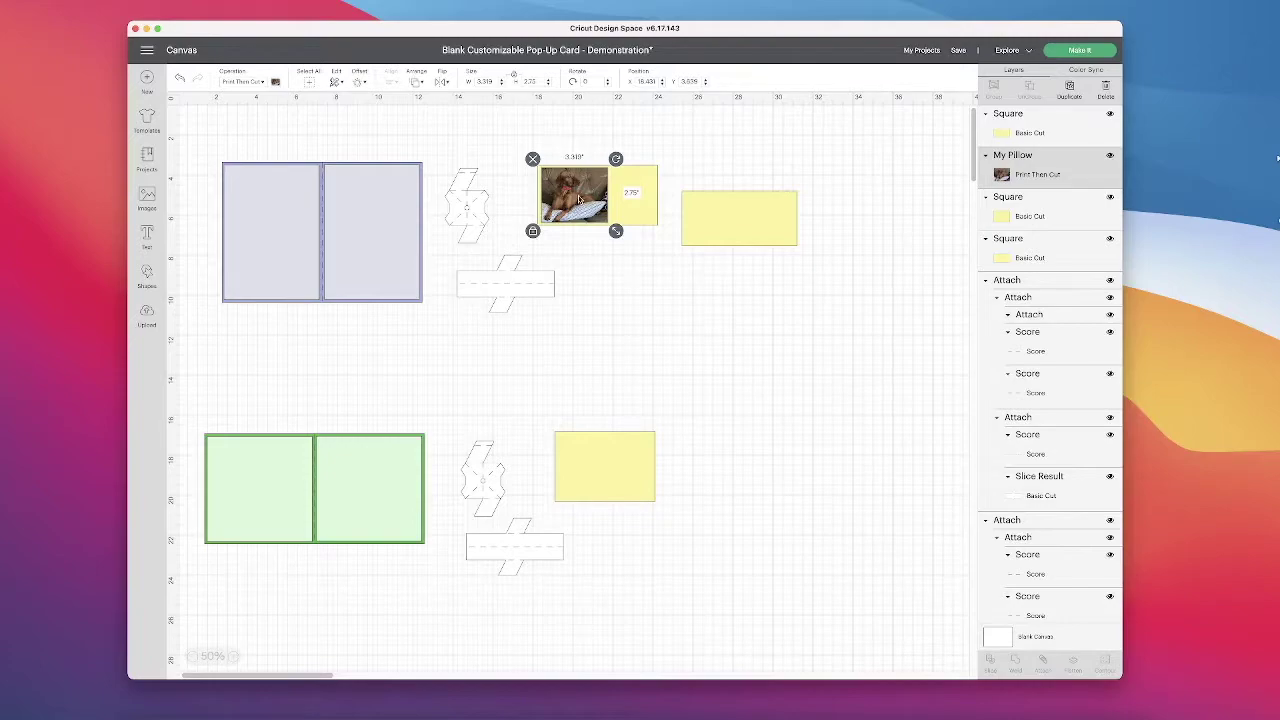
Narrow the top yellow rectangle to 3.5 inches, set the photo on it, and move the 5.75-inch rectangle down-right
mouse_move(580, 198)
mouse_down()
mouse_move(602, 270)
mouse_move(580, 195)
mouse_move(588, 175)
mouse_up()
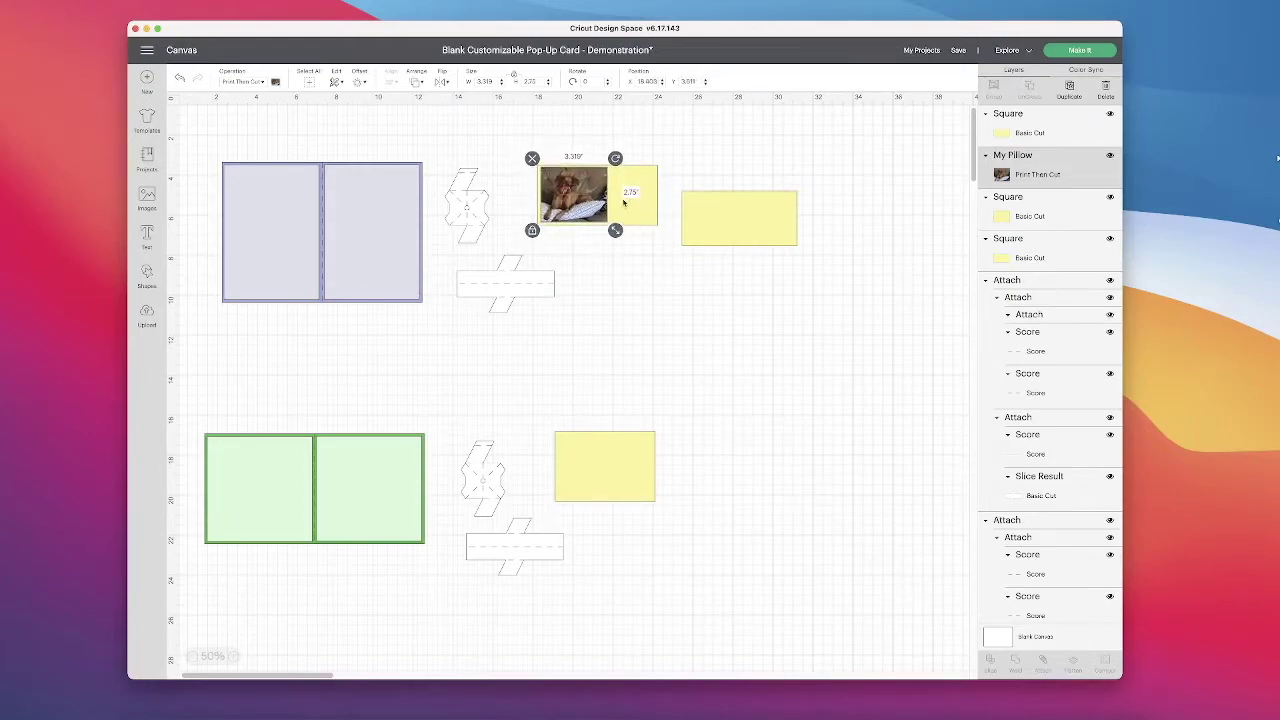
key(super+z)
click(583, 197)
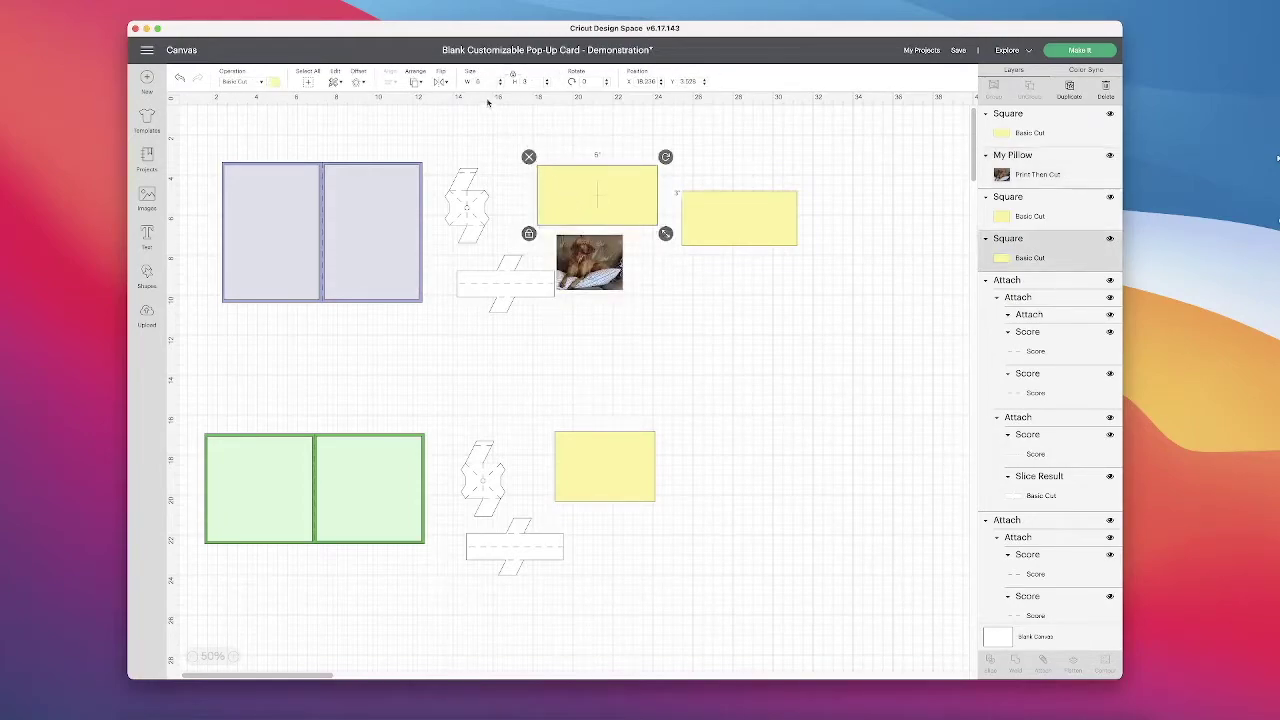
click(512, 79)
text(3.5)
key(Return)
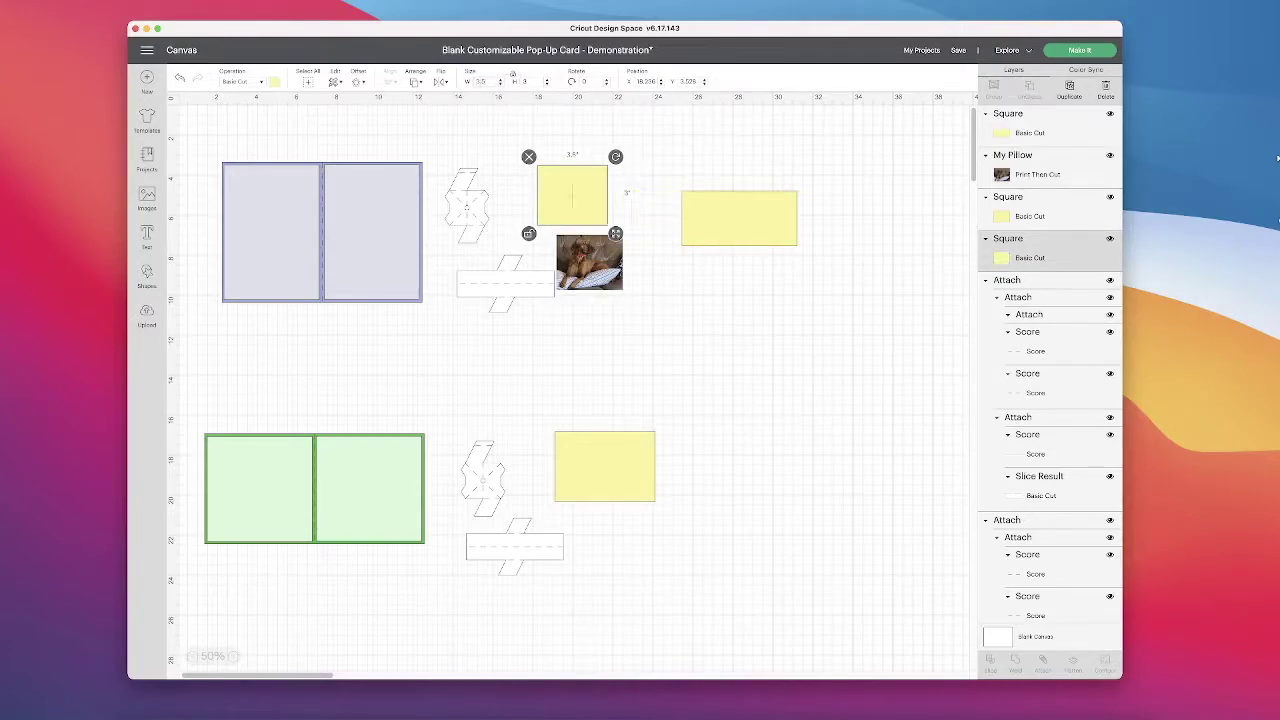
drag(589, 262, 572, 194)
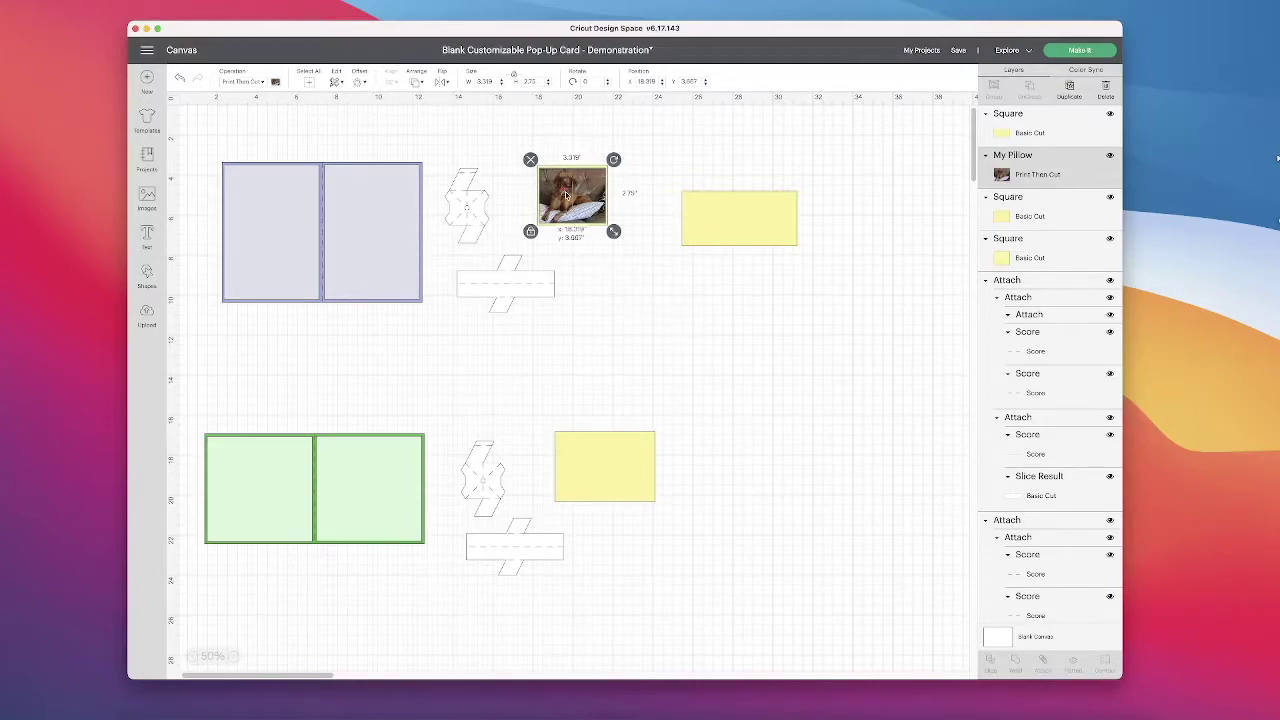
drag(723, 213, 746, 268)
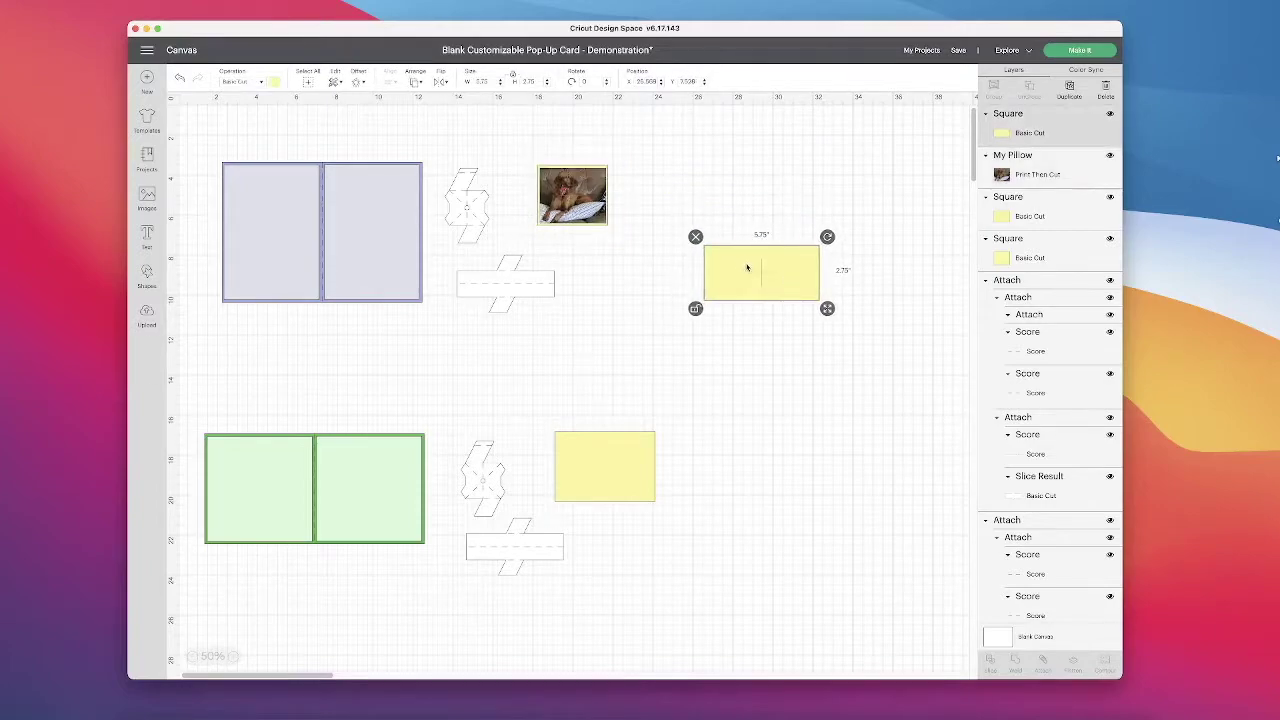
Delete the extra yellow rectangle, slide the dashed mechanism piece left, and move the photo off the square
click(696, 237)
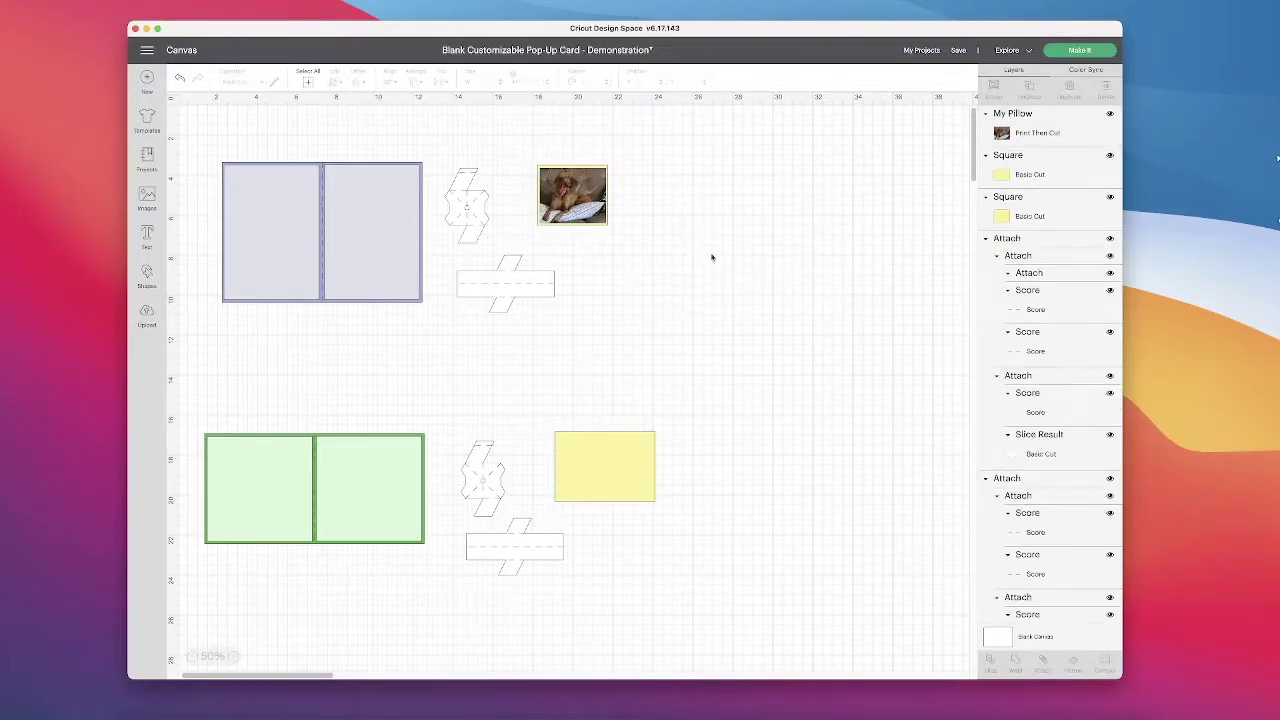
click(575, 212)
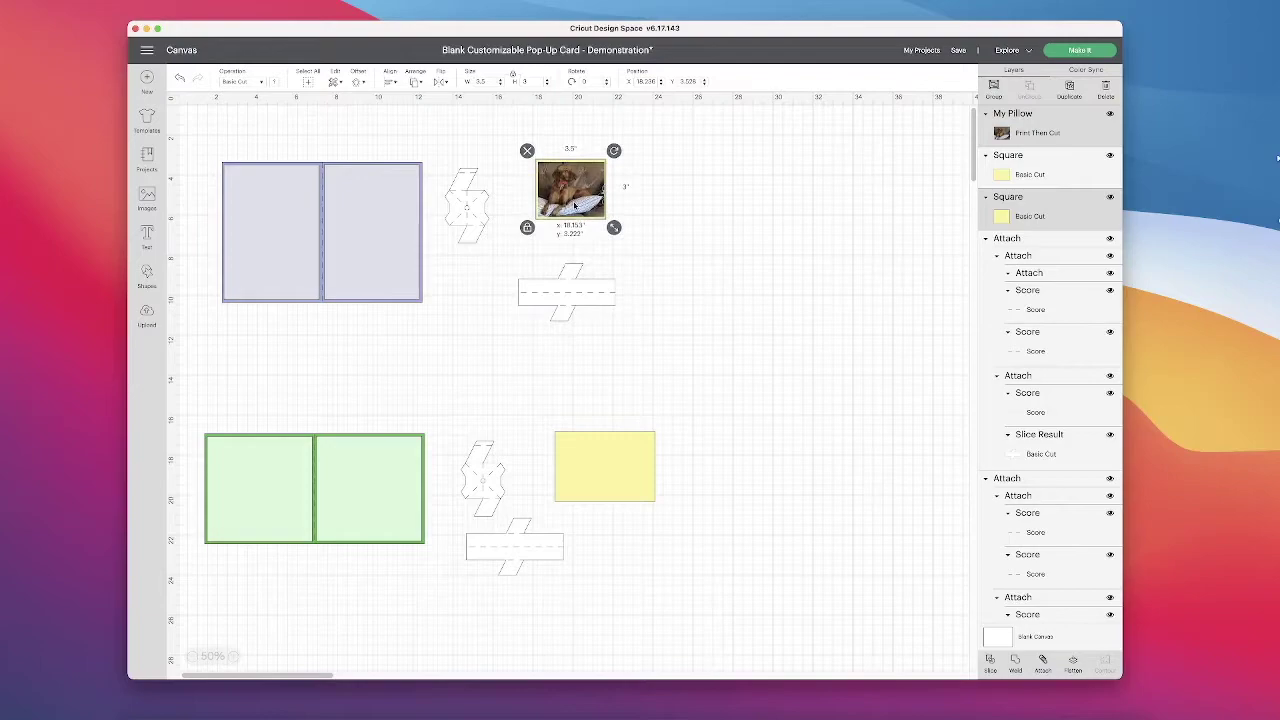
drag(575, 212, 580, 290)
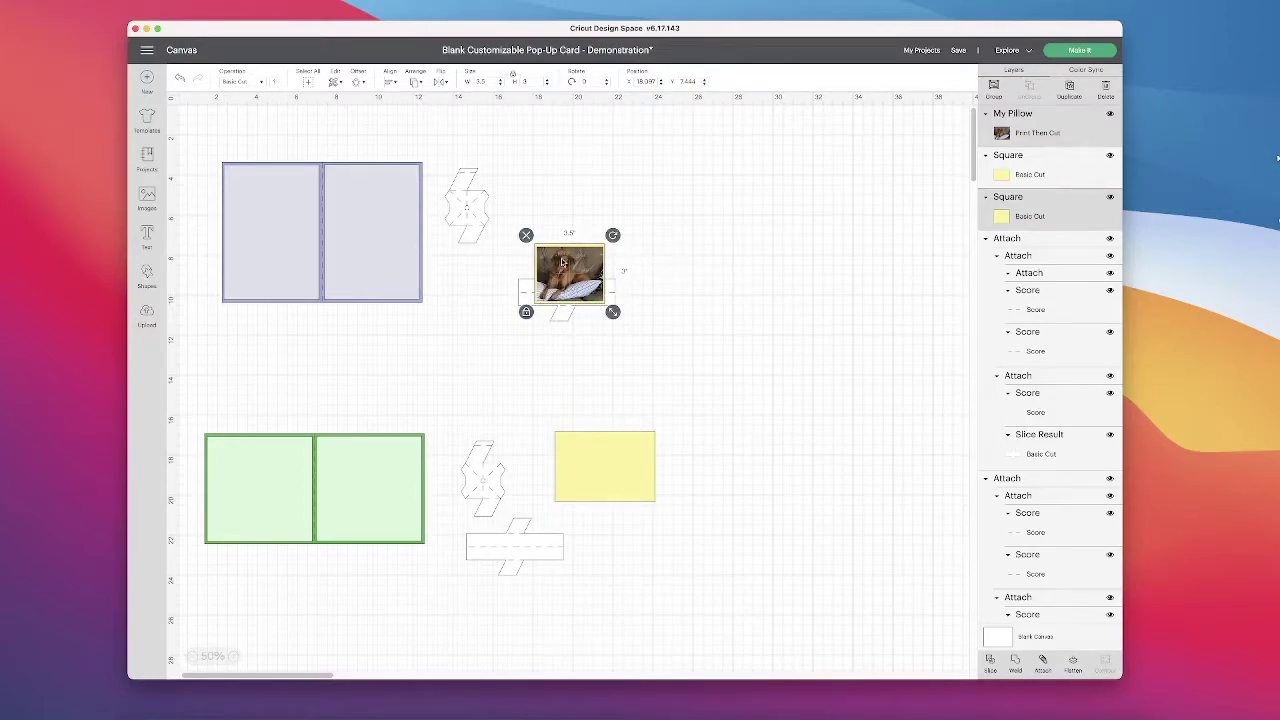
drag(557, 260, 559, 198)
drag(579, 291, 510, 285)
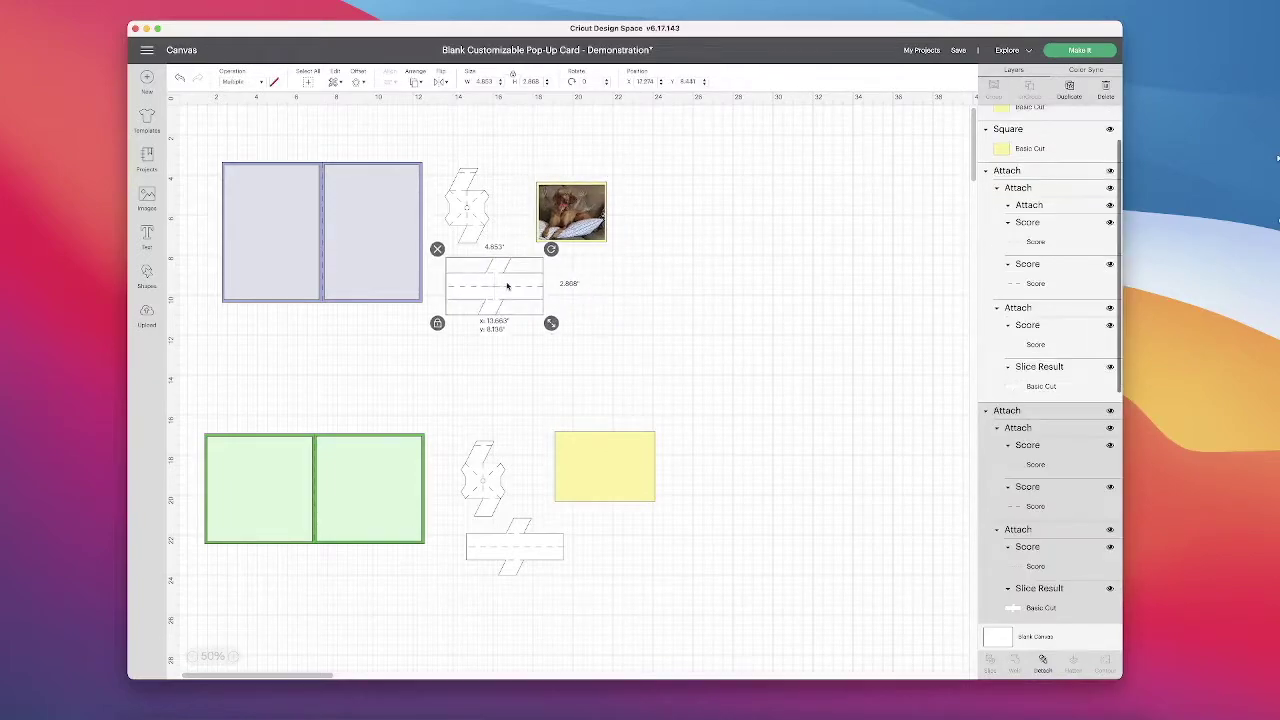
drag(585, 228, 677, 228)
Duplicate the 3.5 × 3 inch yellow square down-right and lower the dashed mechanism piece
click(603, 222)
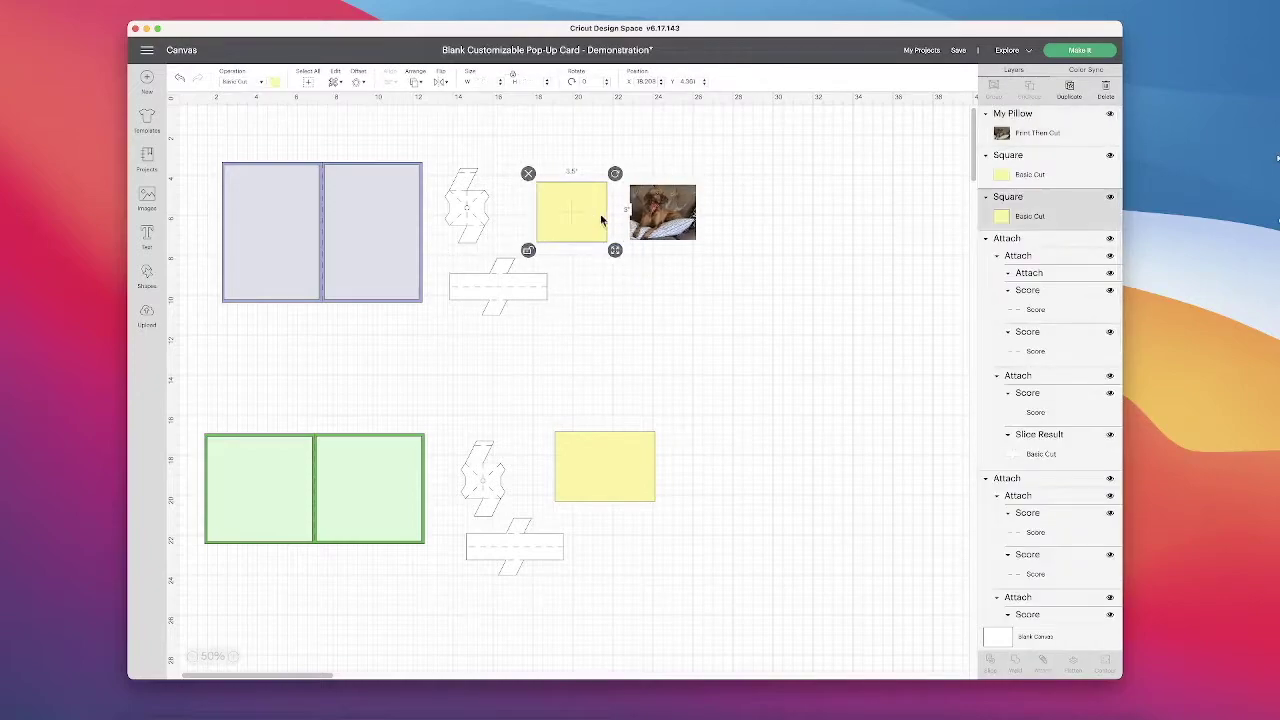
click(1068, 88)
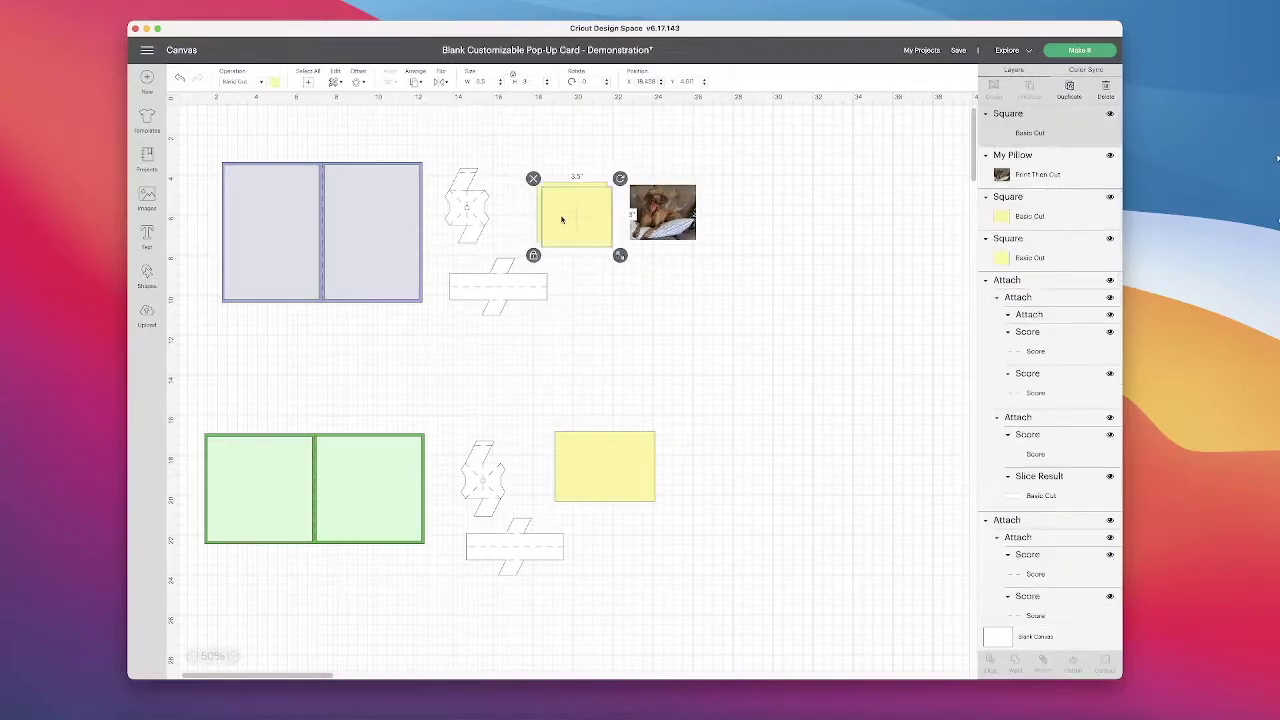
drag(563, 217, 678, 297)
mouse_move(521, 289)
mouse_down()
mouse_move(540, 308)
mouse_move(514, 311)
mouse_up()
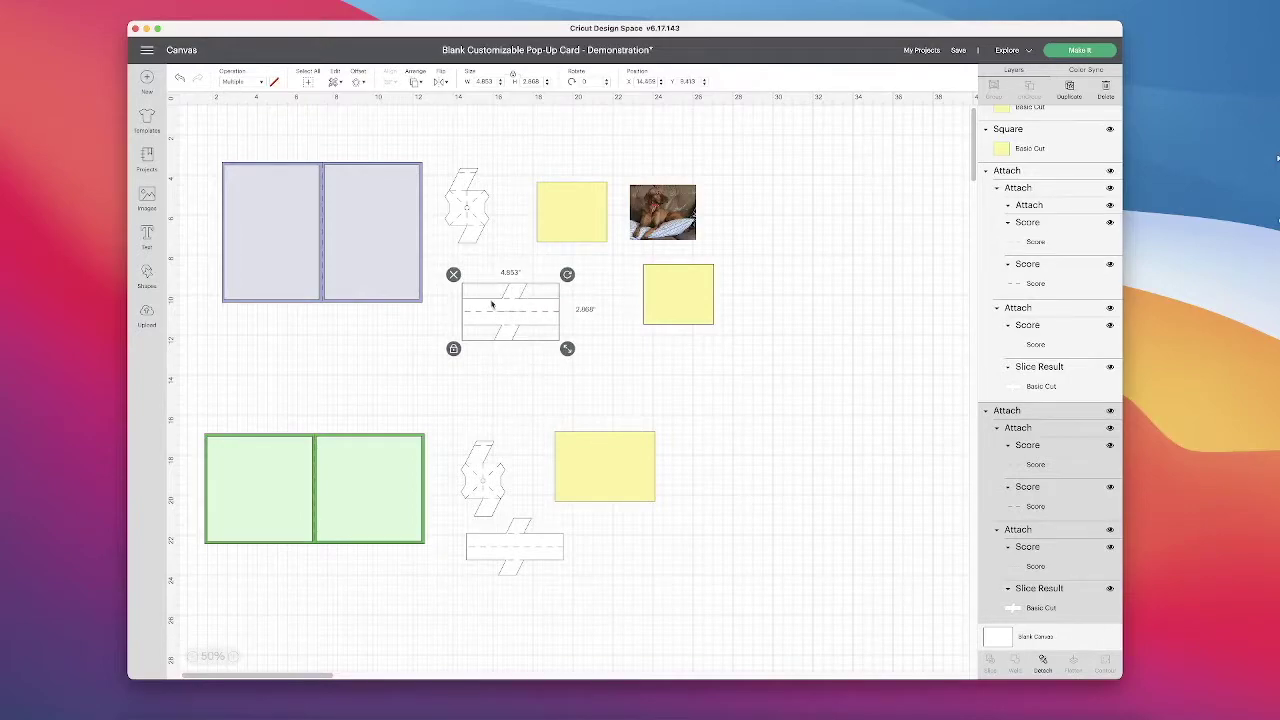
Copy the mechanism's slice piece and place it over the second yellow square
click(1038, 598)
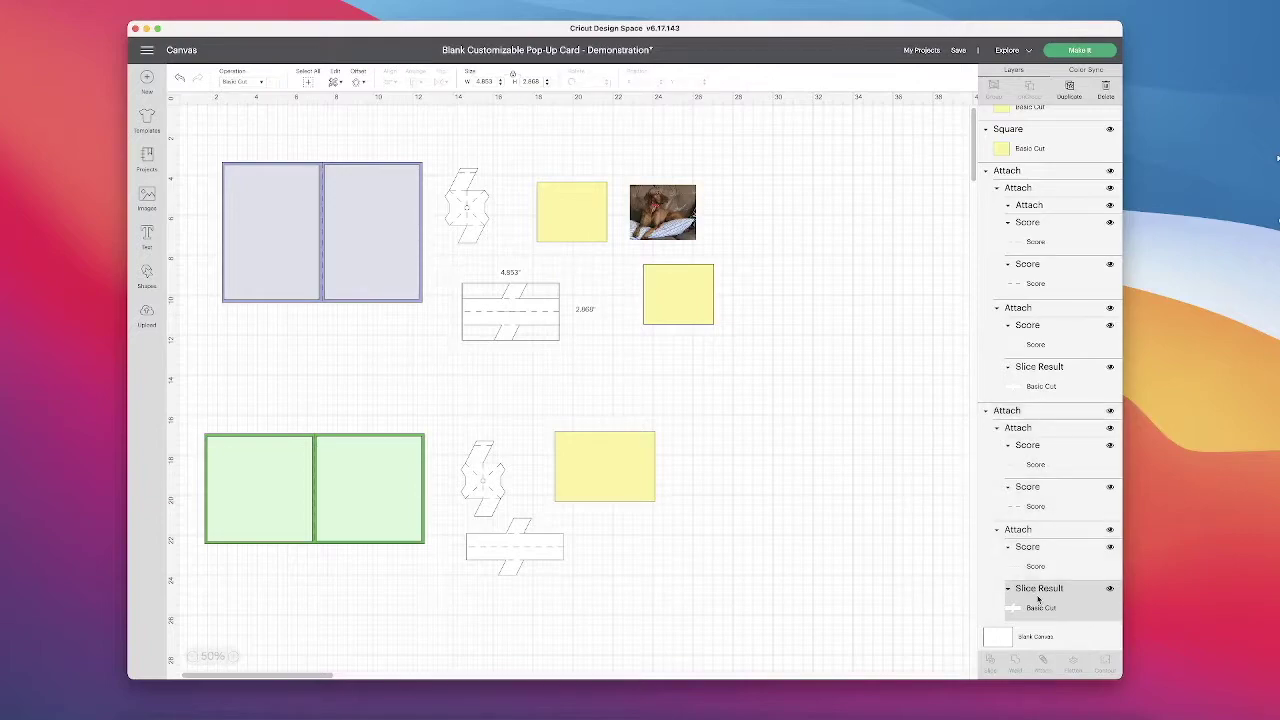
click(1070, 88)
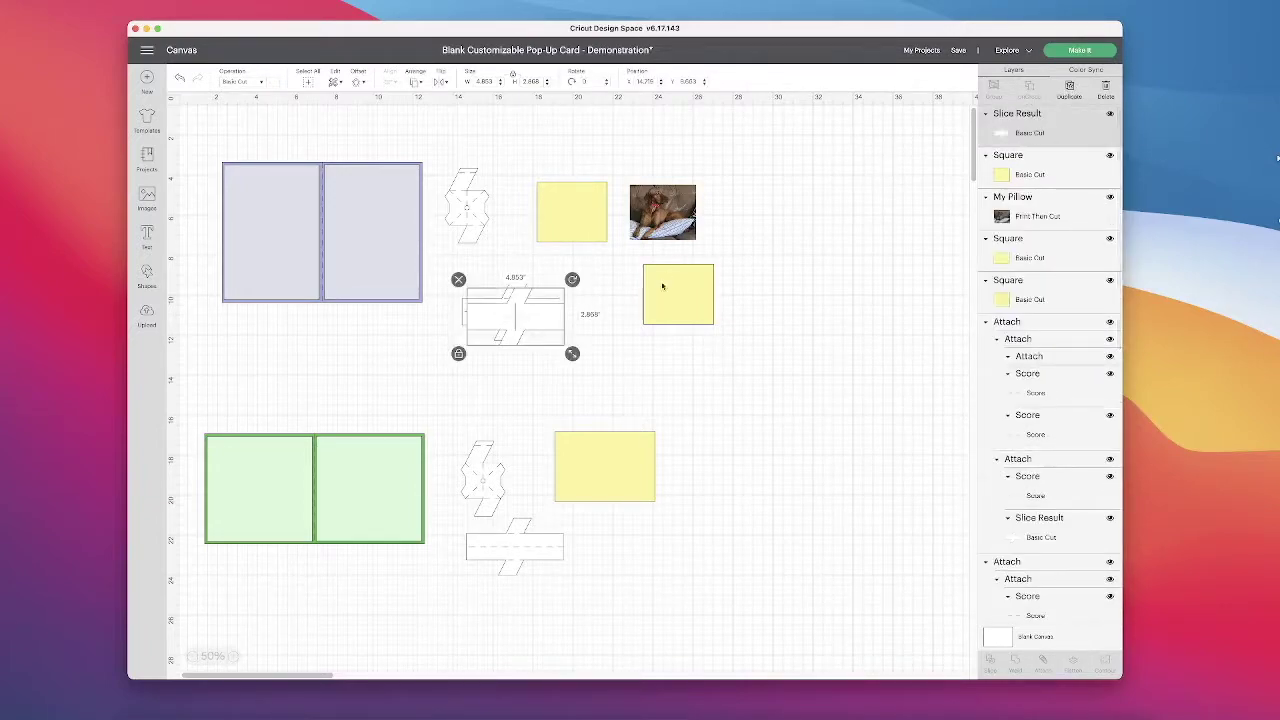
drag(546, 329, 709, 305)
click(714, 398)
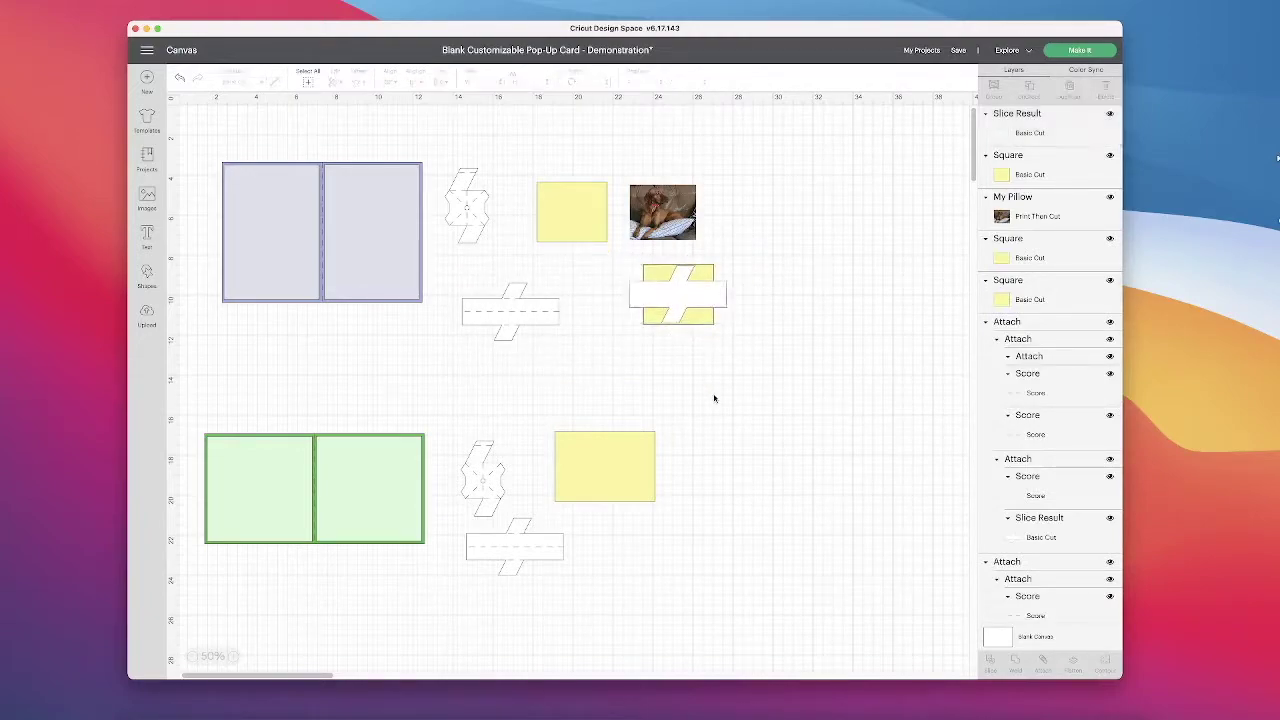
Centre the slice copy on the yellow square and pull the resulting sliced pieces apart
drag(738, 368, 612, 250)
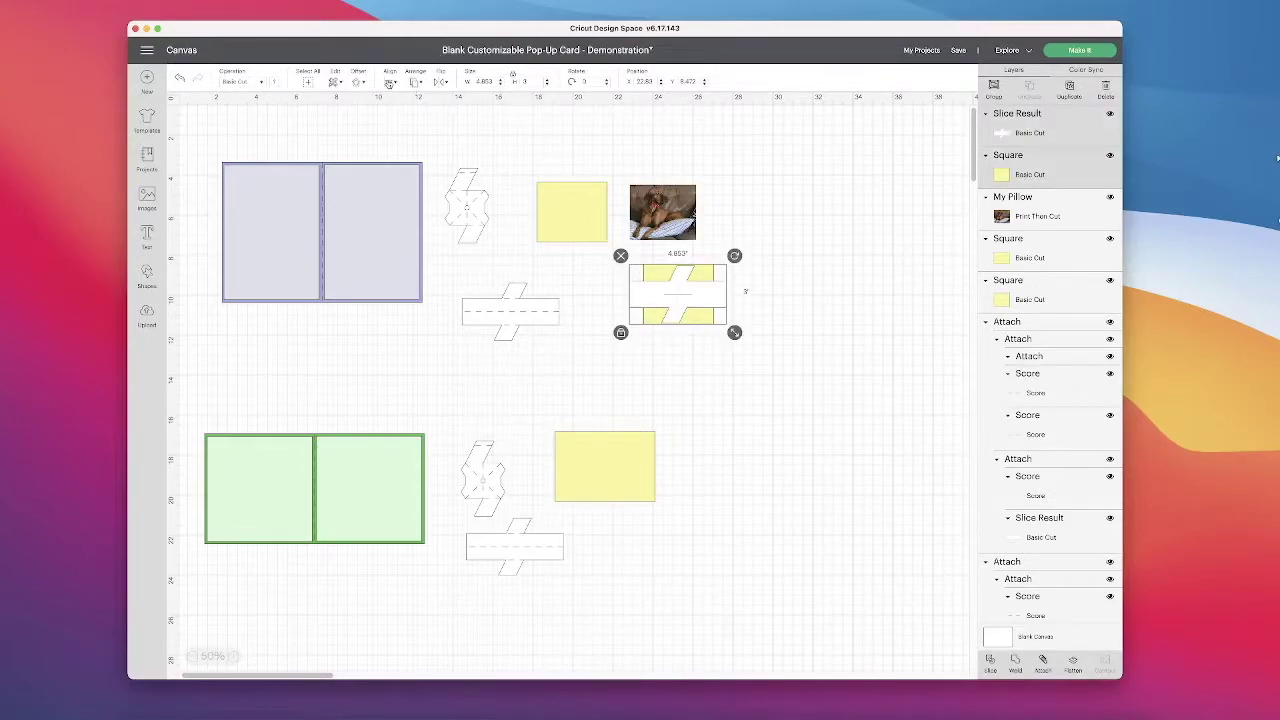
click(389, 83)
click(428, 198)
click(991, 662)
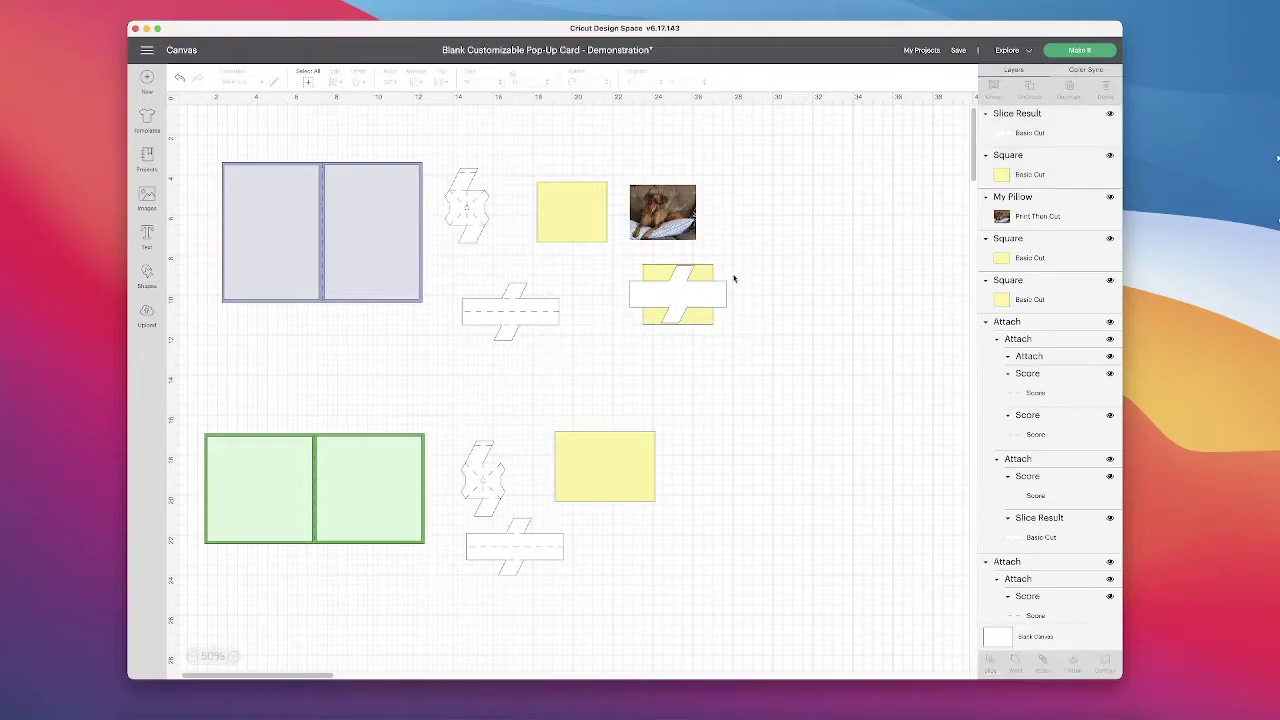
drag(696, 290, 600, 277)
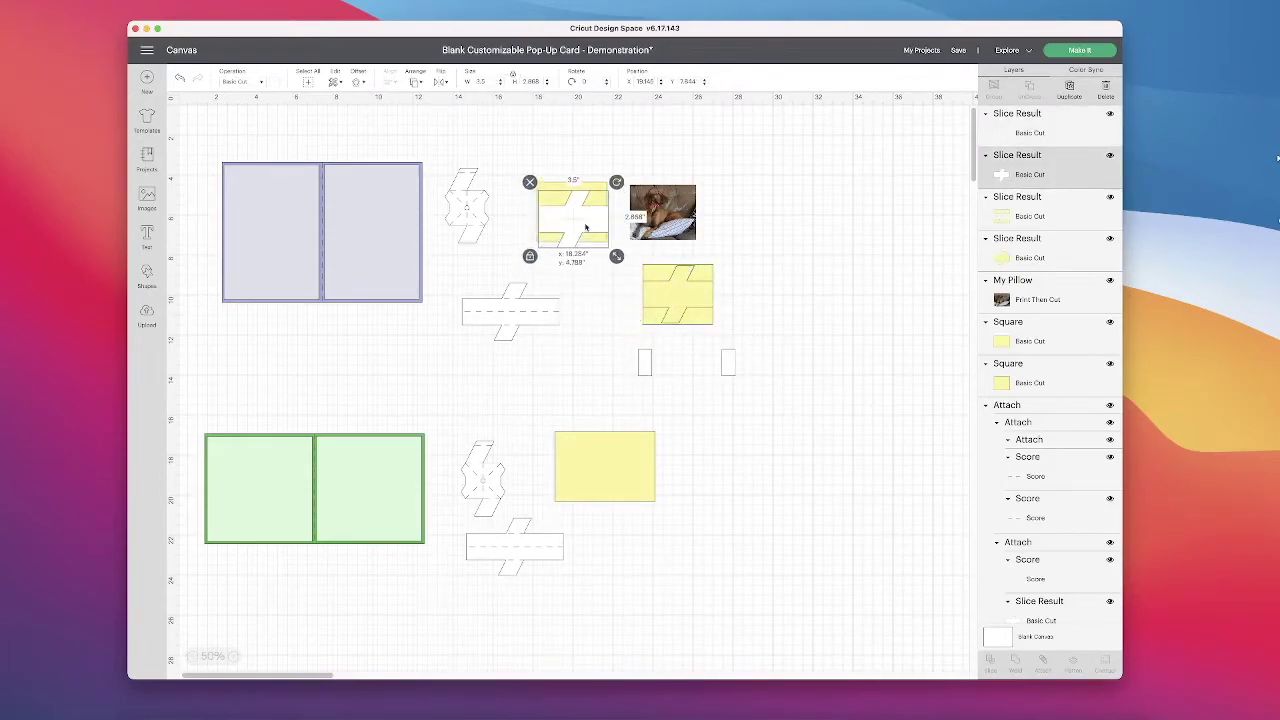
Bring the top yellow square to the front and adjust its position
click(588, 191)
drag(588, 191, 593, 194)
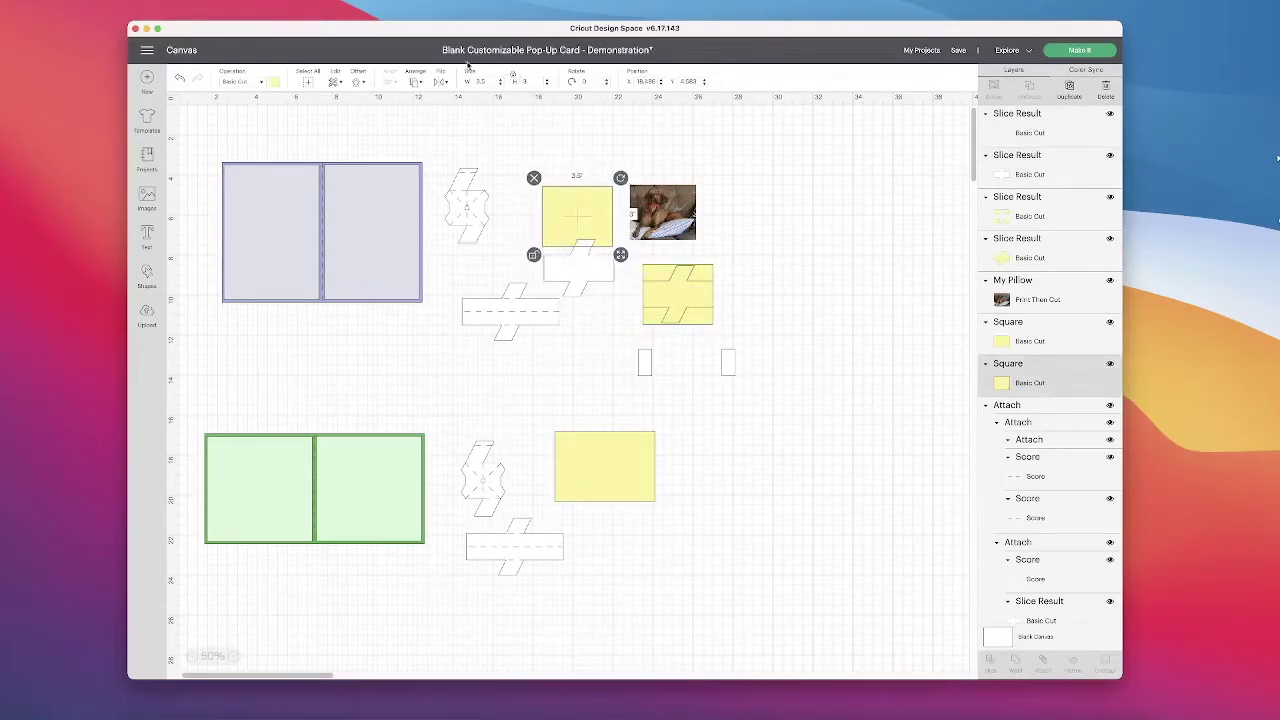
click(418, 87)
click(447, 141)
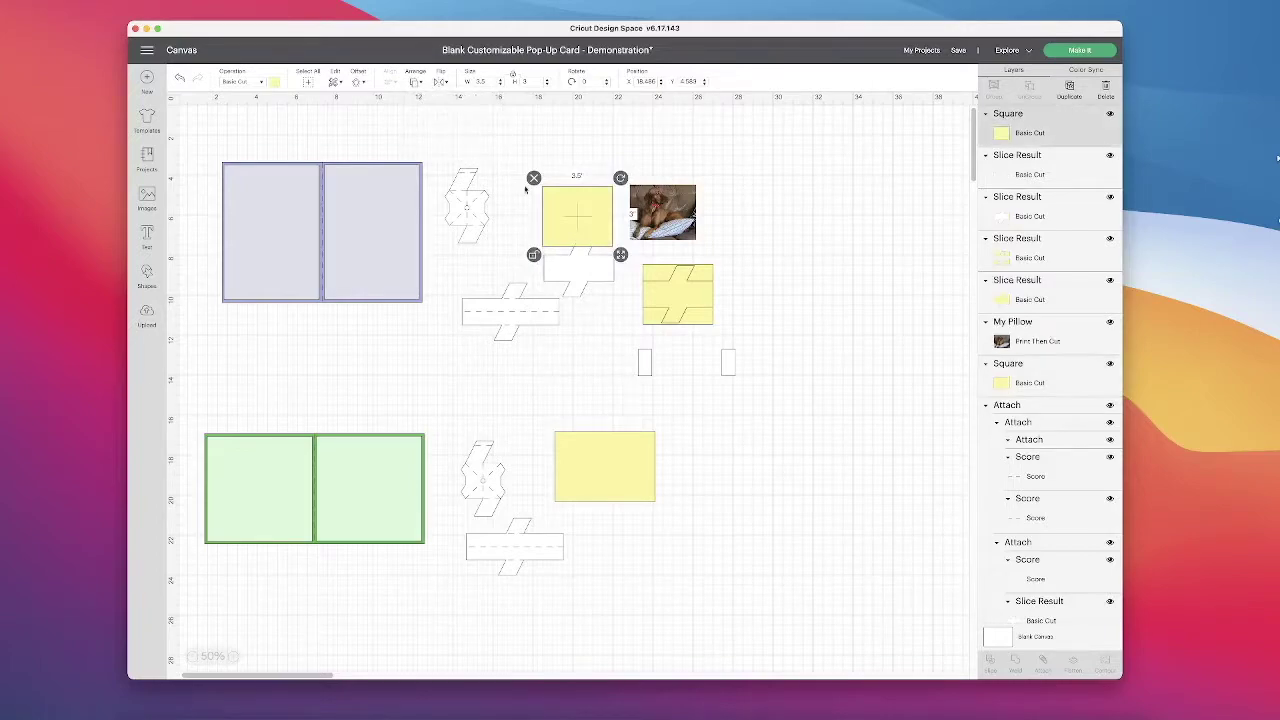
drag(557, 204, 545, 174)
Centre the white sliced cut-out on the mechanism piece and send it to the back
click(522, 314)
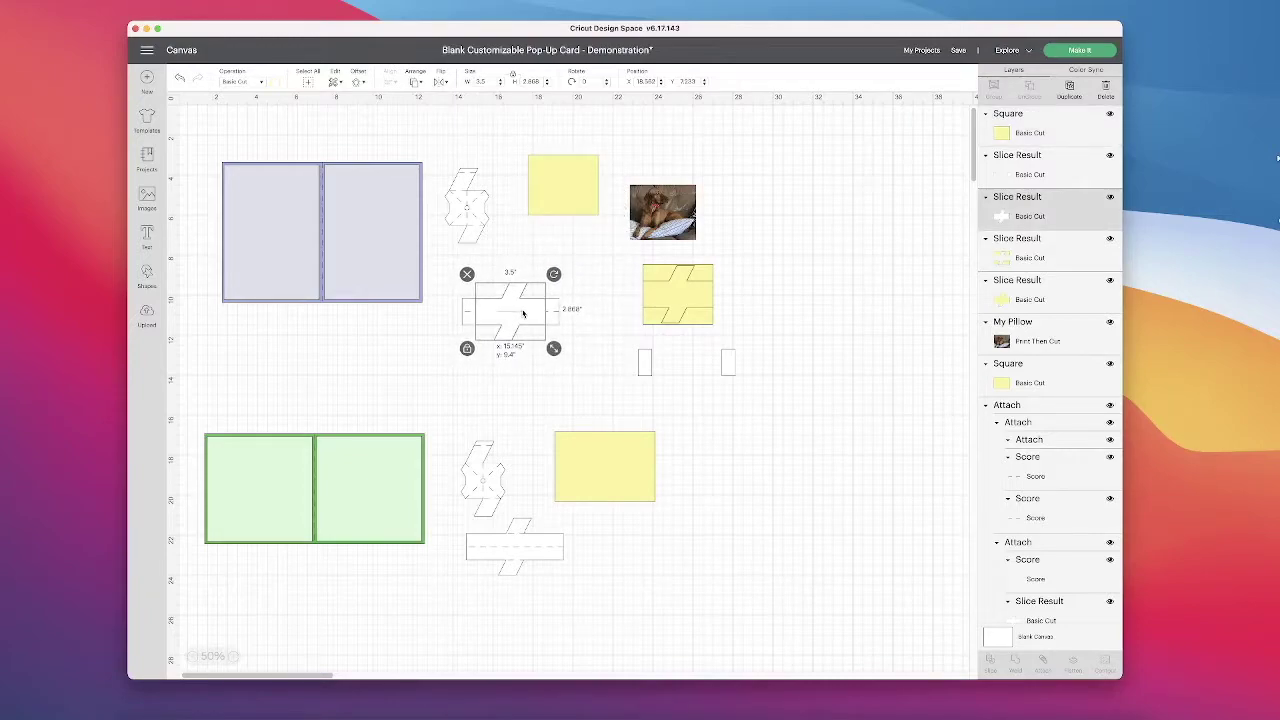
drag(536, 376, 476, 292)
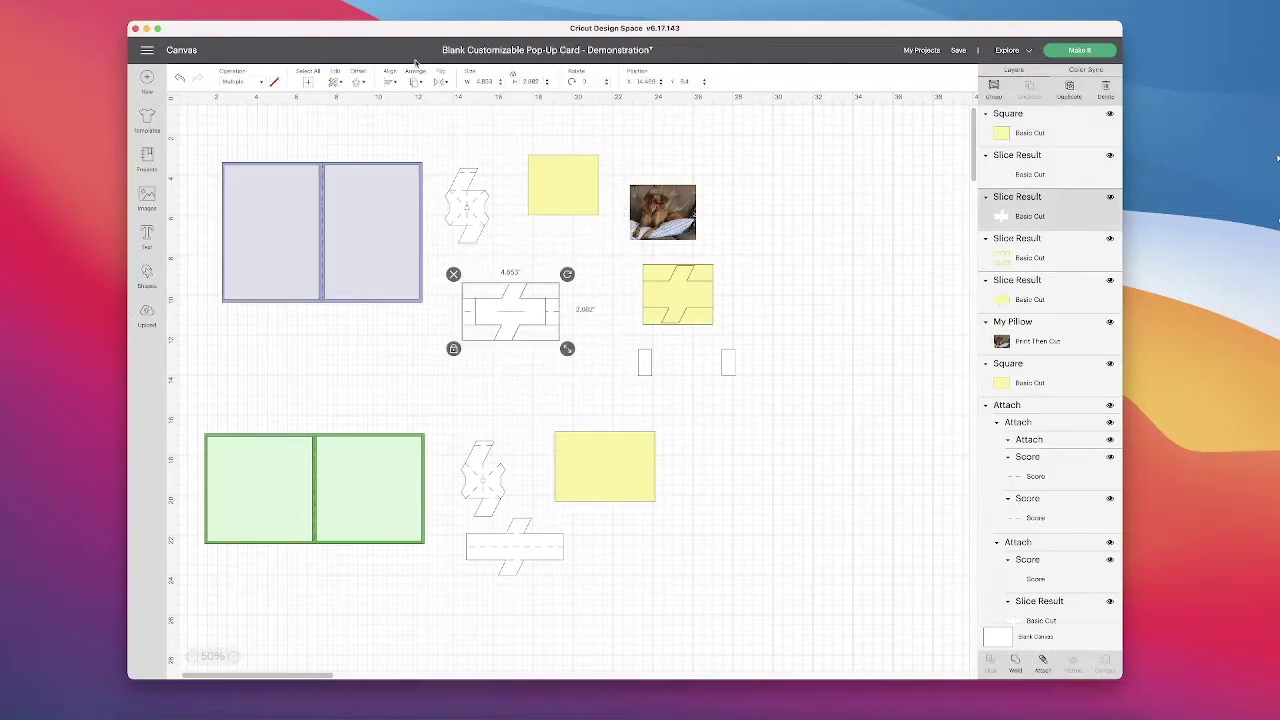
click(390, 85)
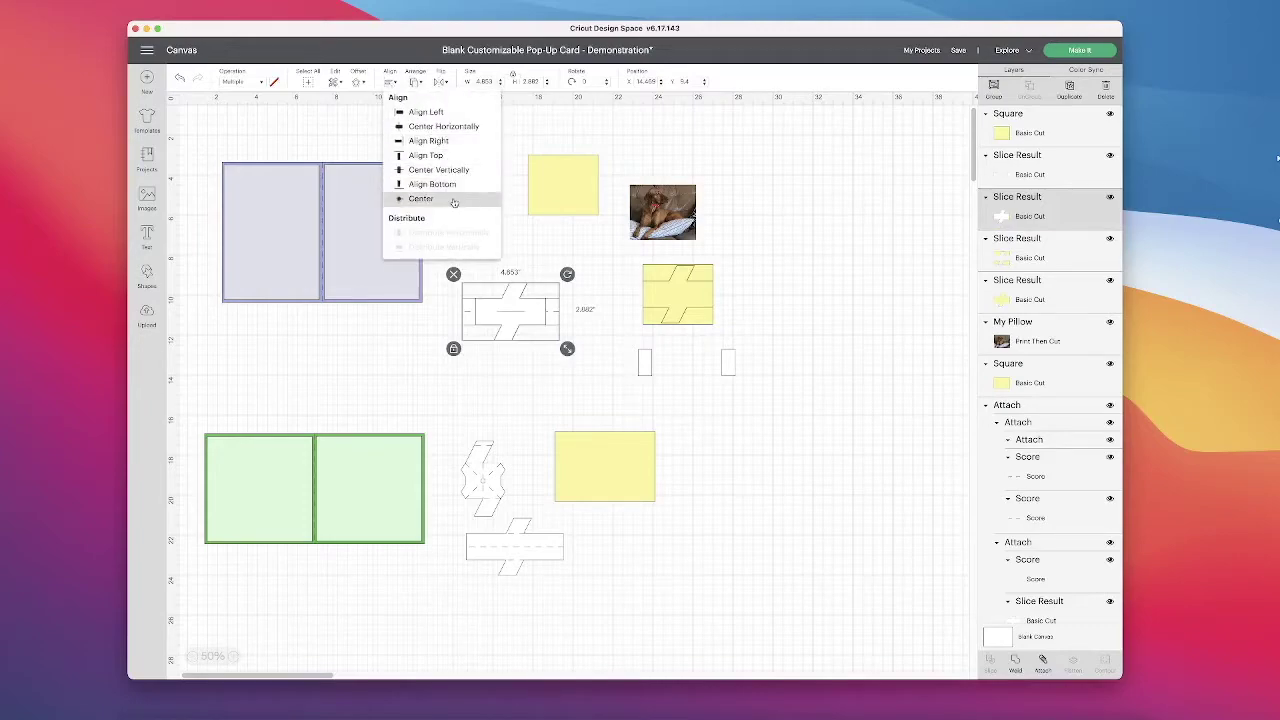
click(451, 200)
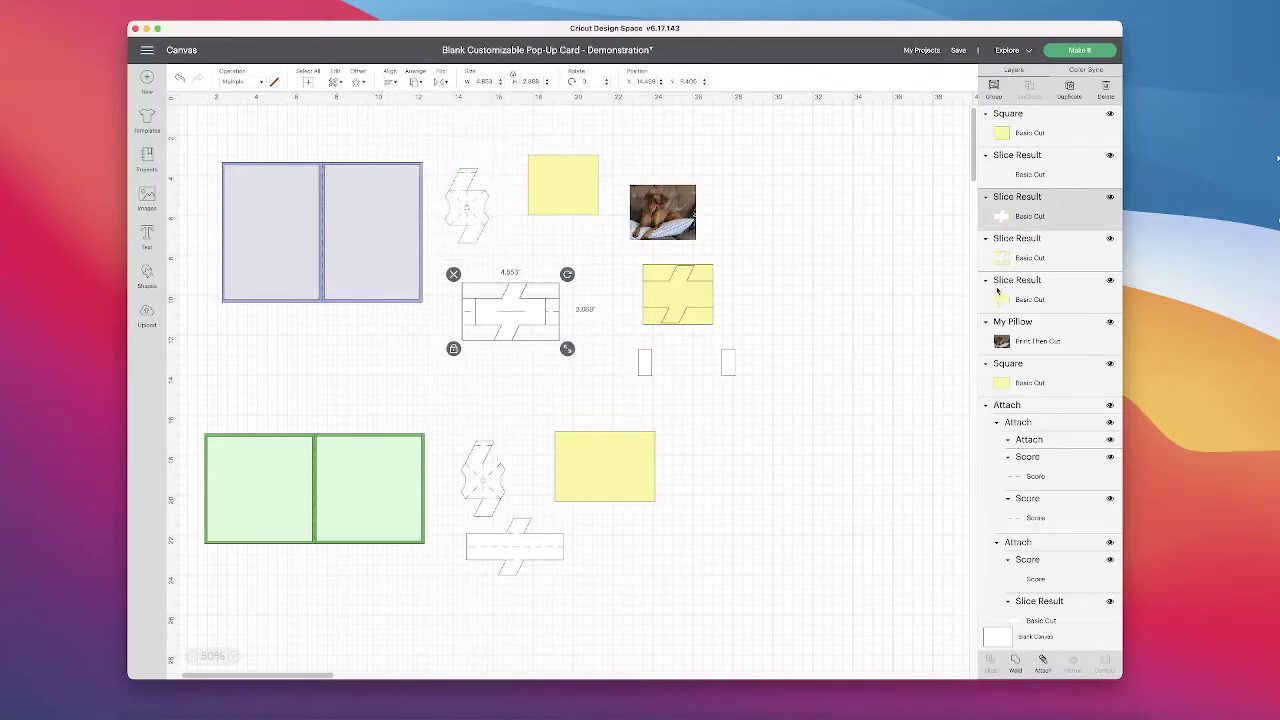
click(1038, 204)
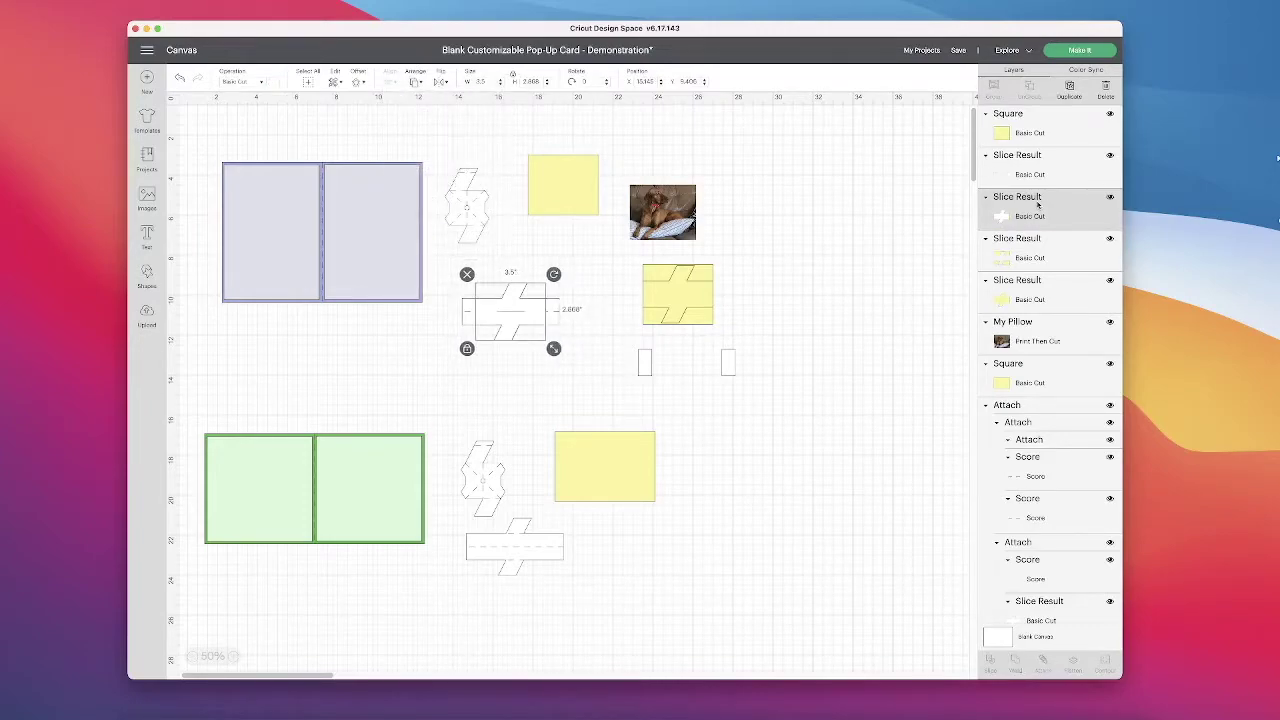
click(413, 85)
click(420, 97)
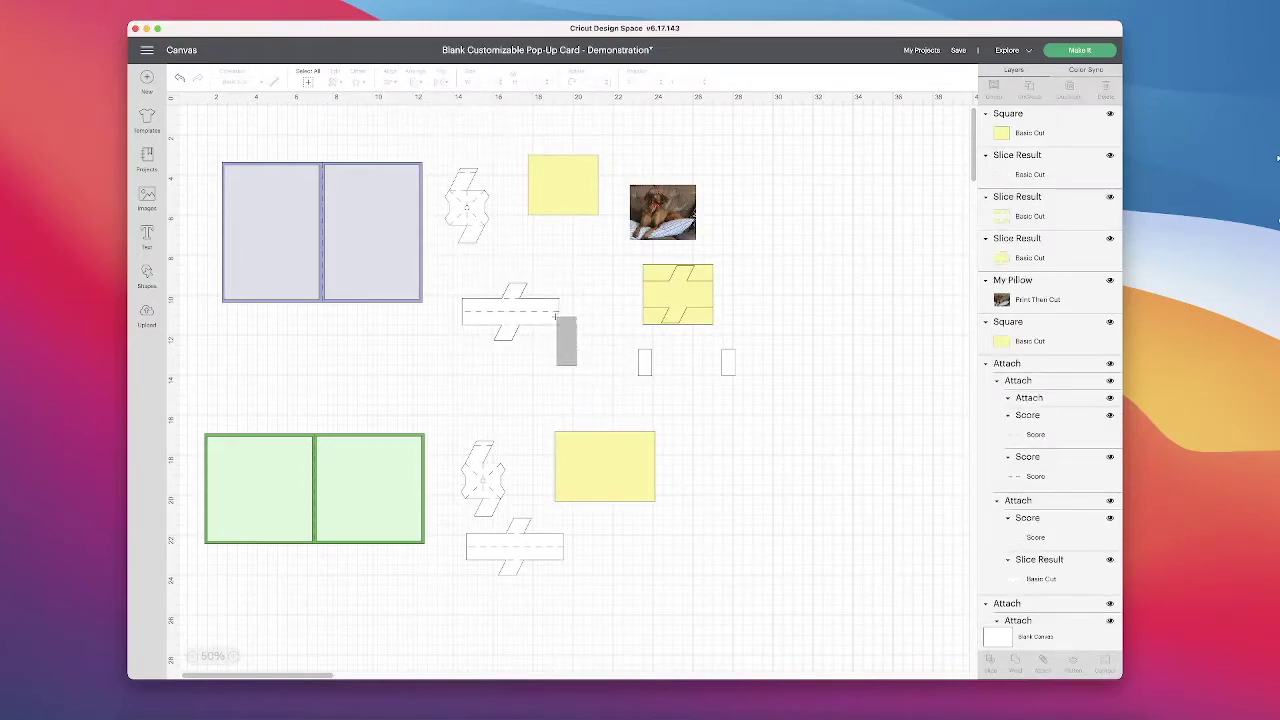
Delete the leftover slice layer, attach the cut-out to the mechanism piece, and move it up-left
click(565, 340)
click(1017, 608)
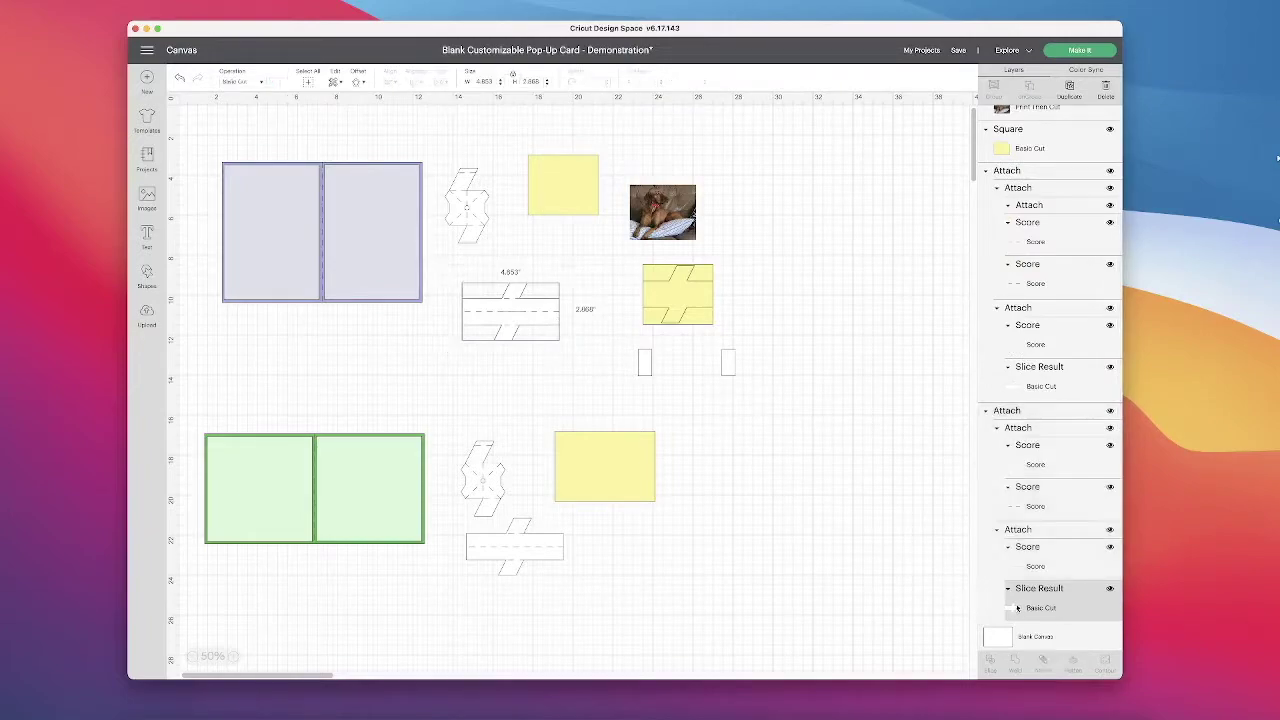
key(Delete)
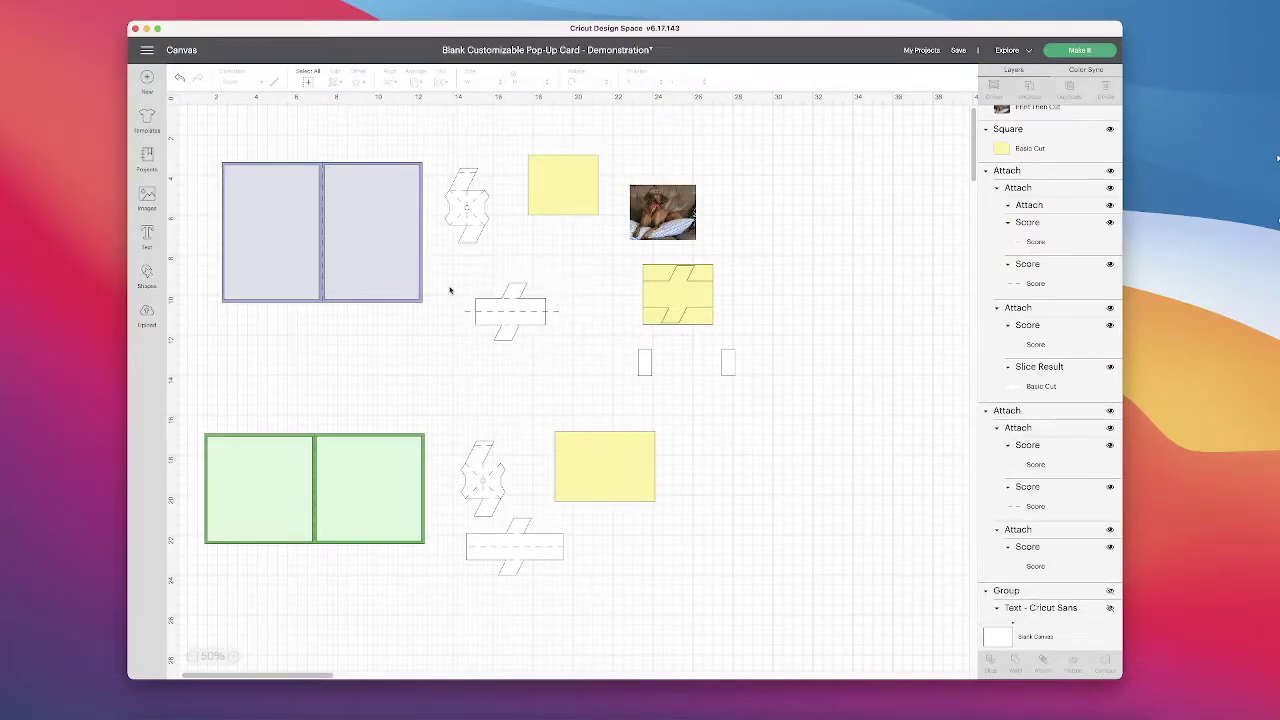
drag(448, 264, 586, 354)
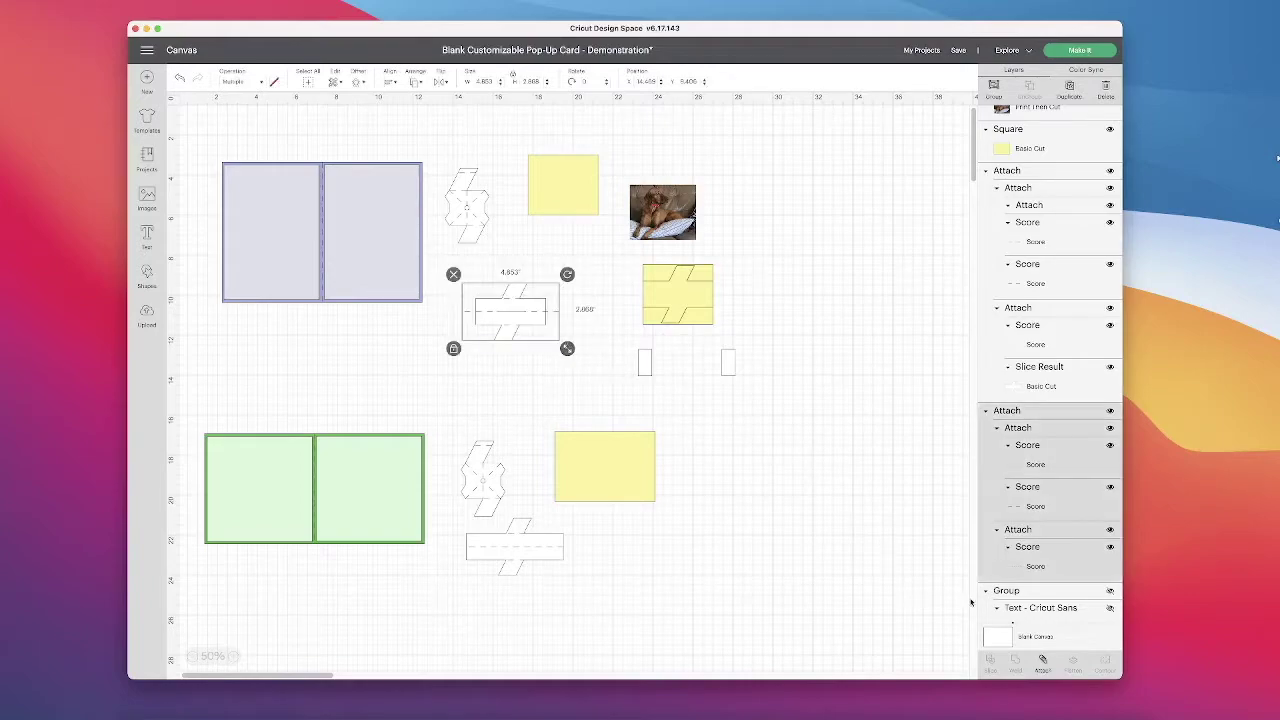
click(1042, 663)
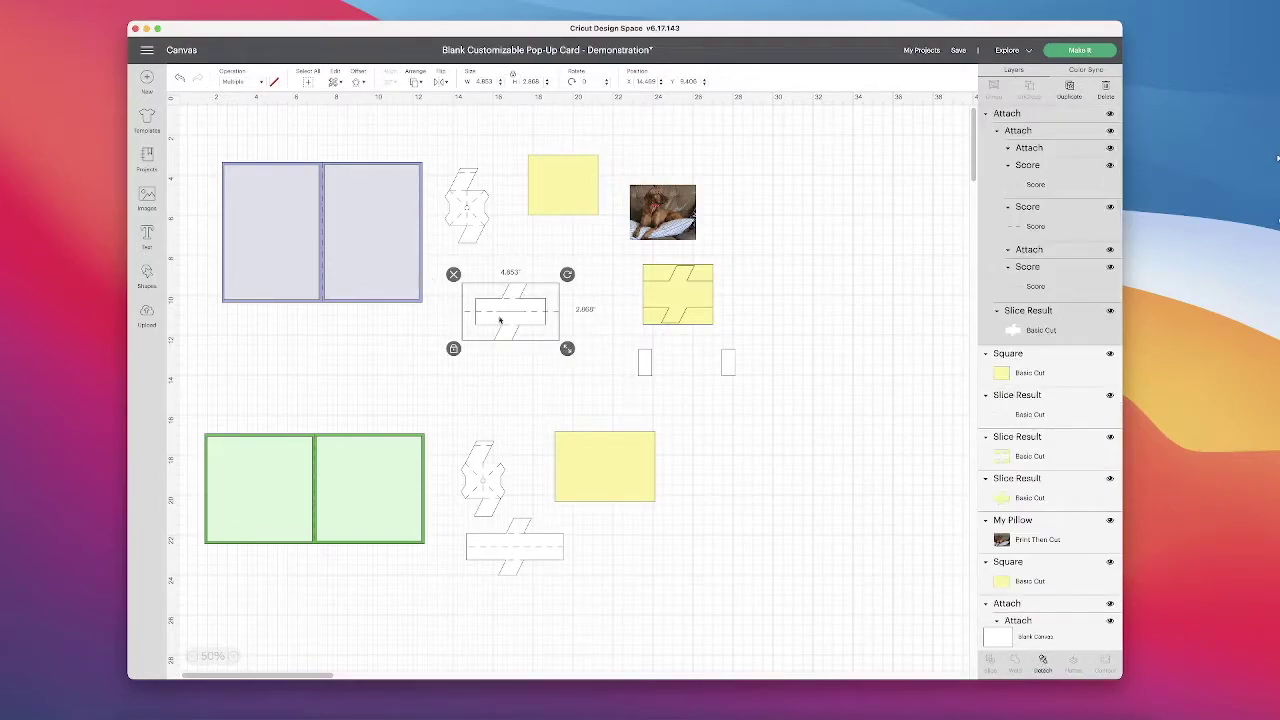
drag(505, 313, 508, 282)
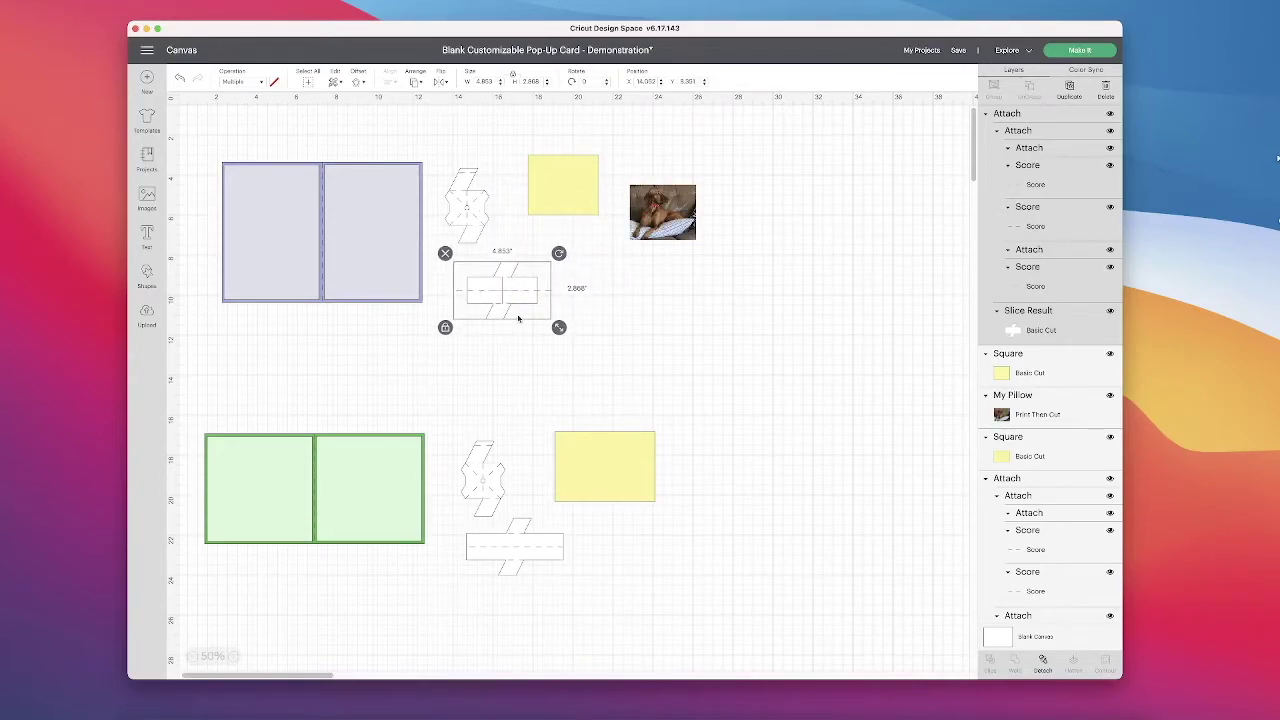
Select then clear the bottom row of card pieces, and nudge the dog photo slightly down-right
click(617, 317)
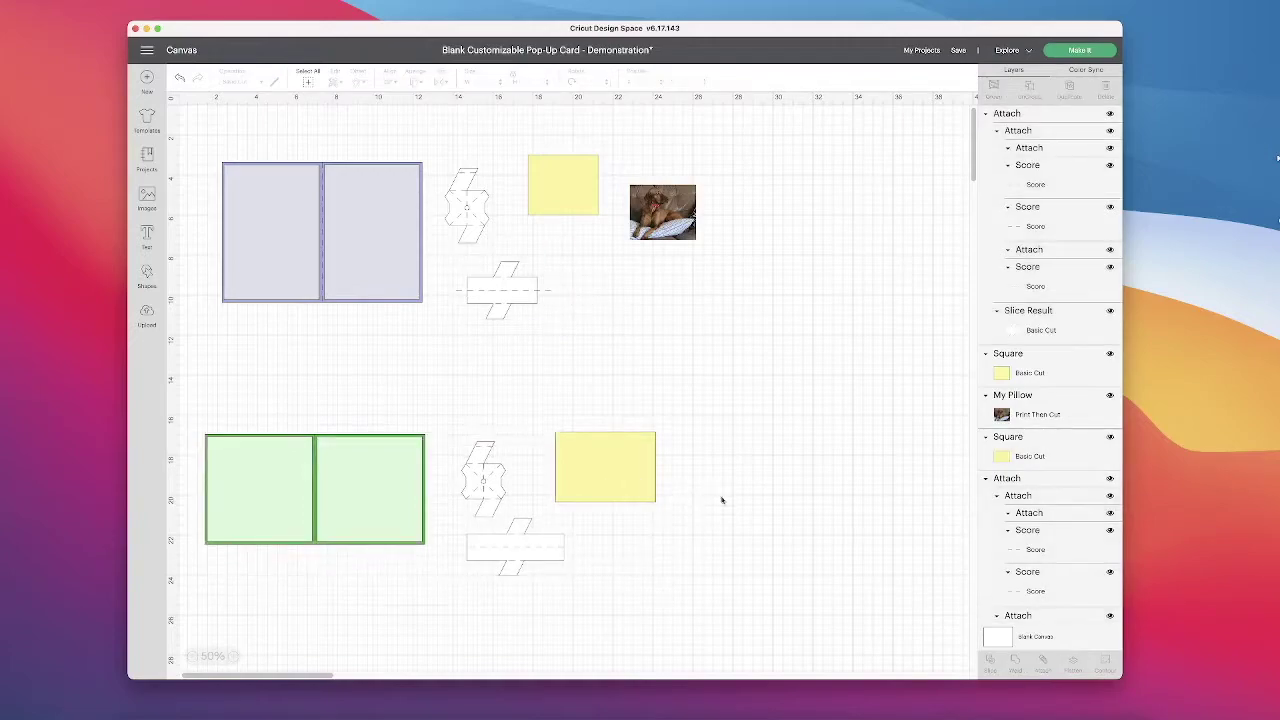
drag(783, 562, 268, 481)
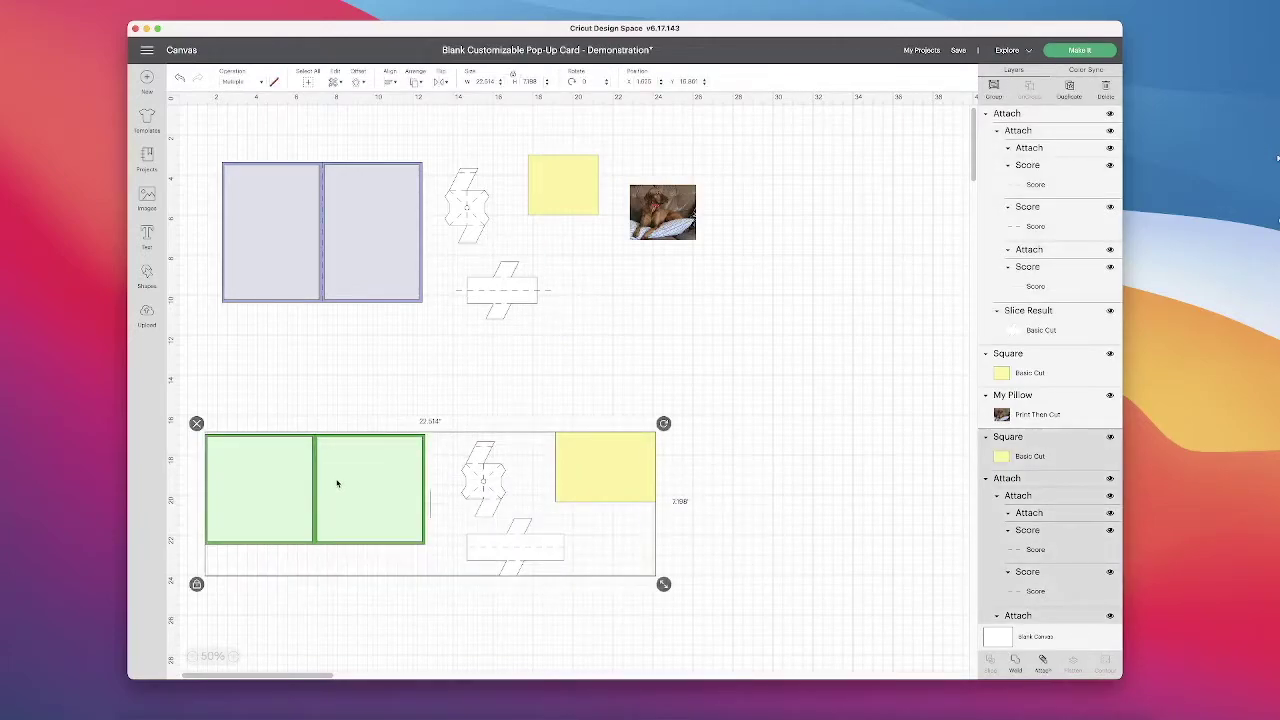
click(731, 497)
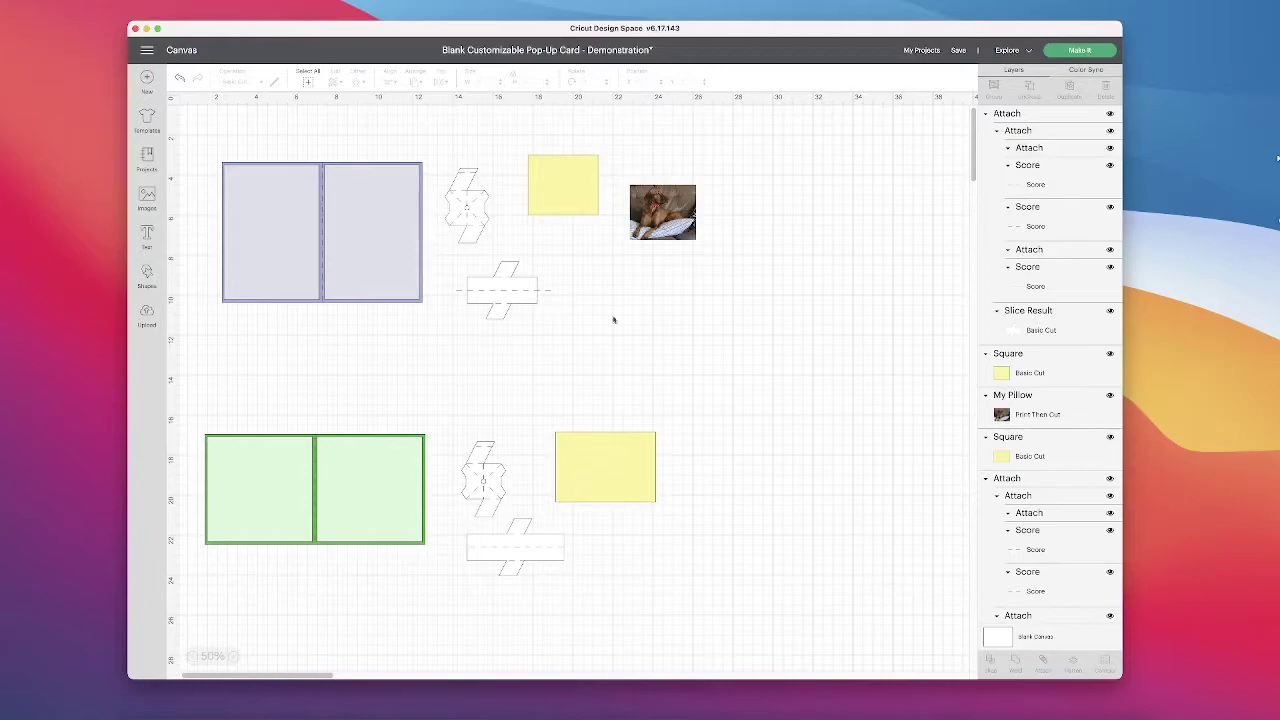
drag(665, 215, 673, 242)
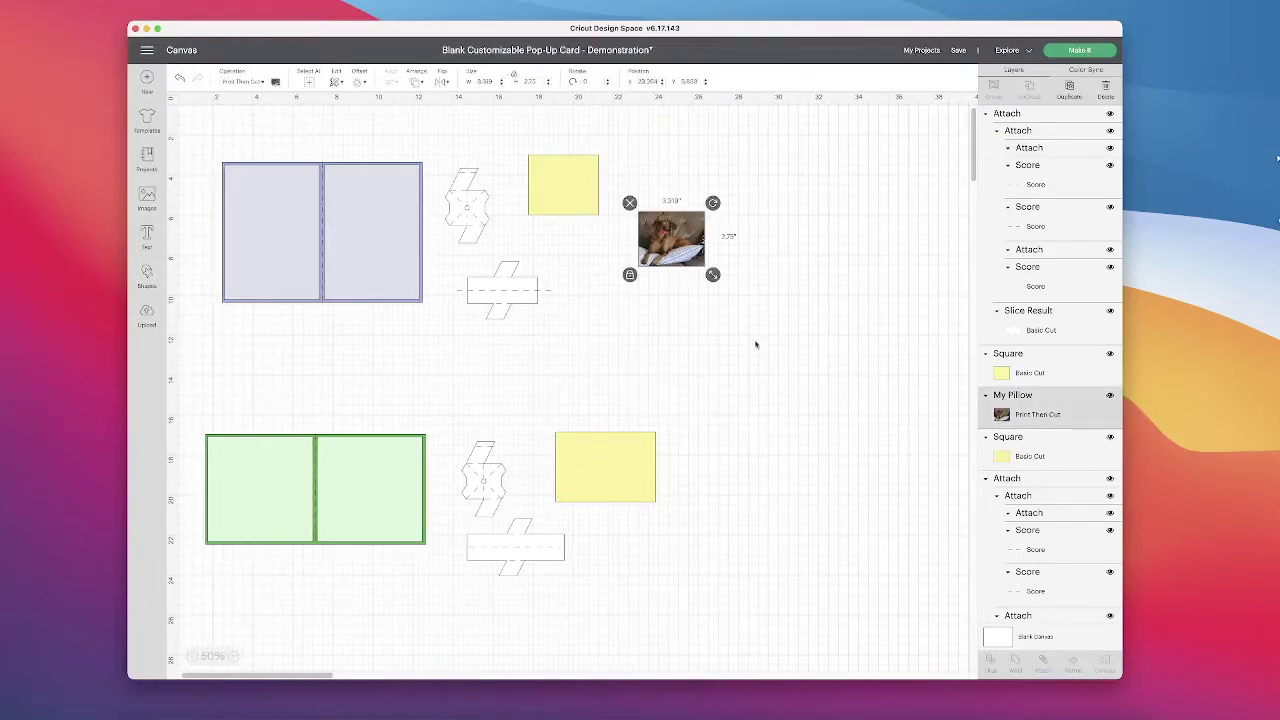